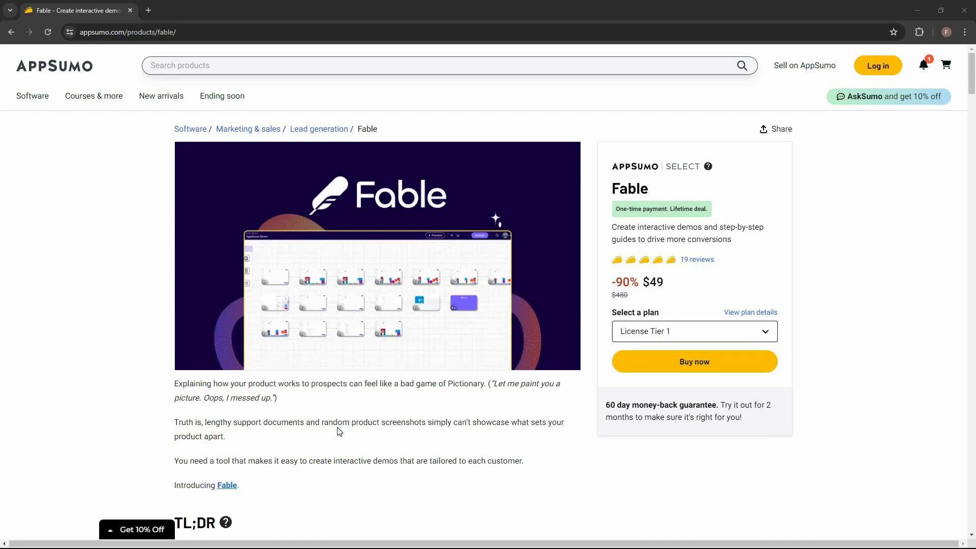
# - Review Fable's plans and features on its AppSumo page, comparing the three license tiers and the features included in all plans
pyautogui.scroll(-3, 254, 79)
pyautogui.click(273, 61)
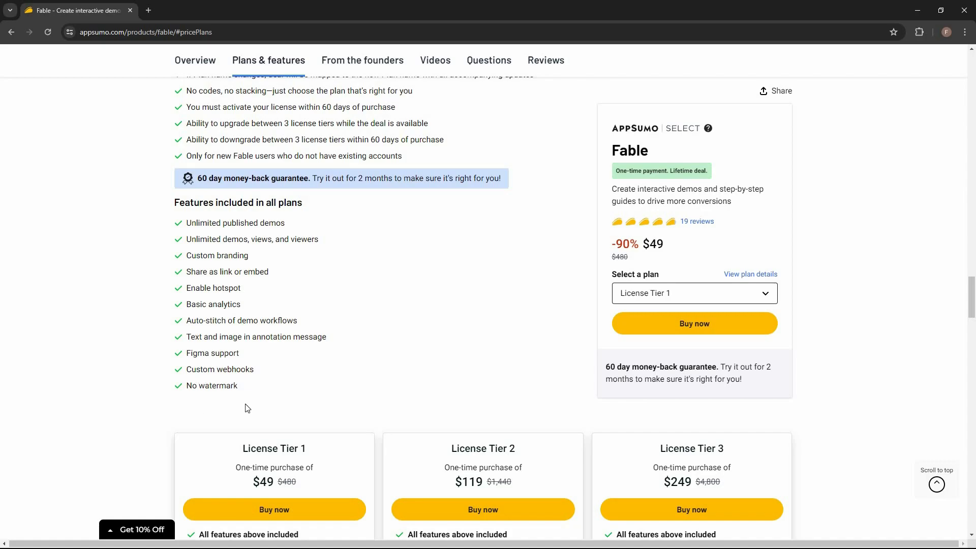
pyautogui.scroll(-5, 469, 444)
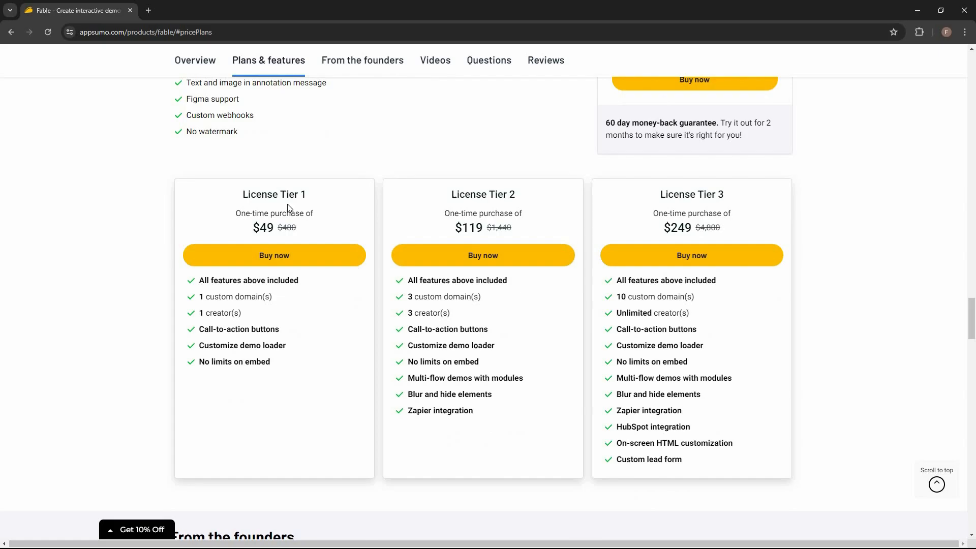
pyautogui.scroll(-1, 292, 203)
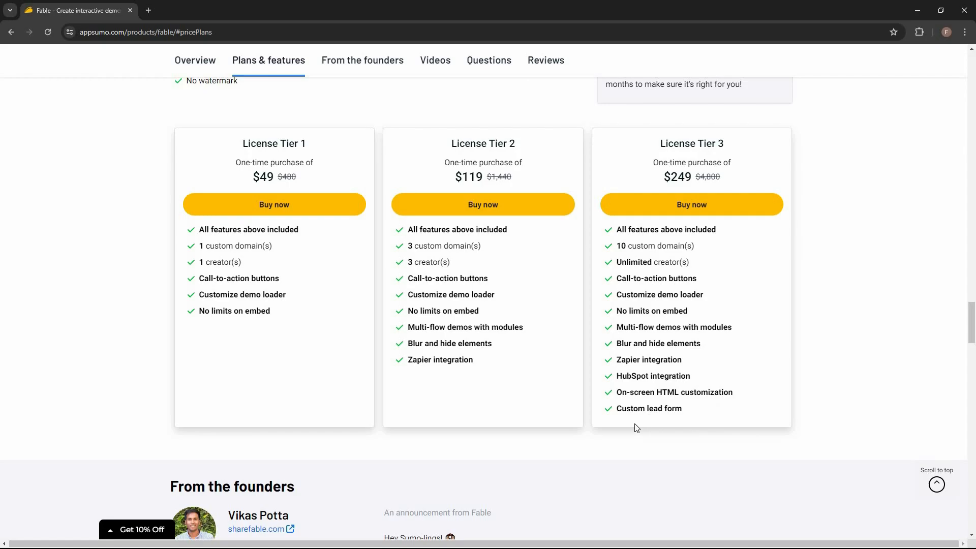
pyautogui.scroll(8, 590, 224)
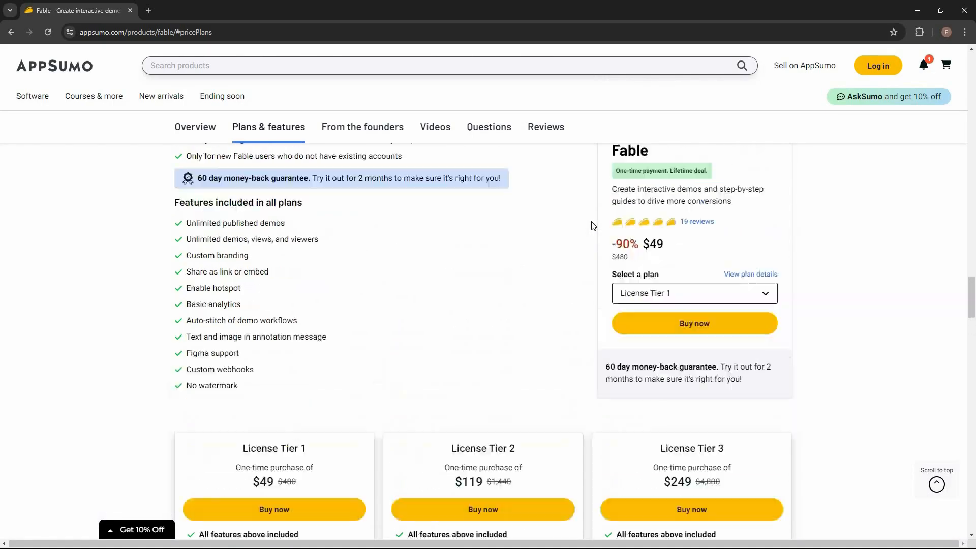
pyautogui.scroll(-1, 541, 309)
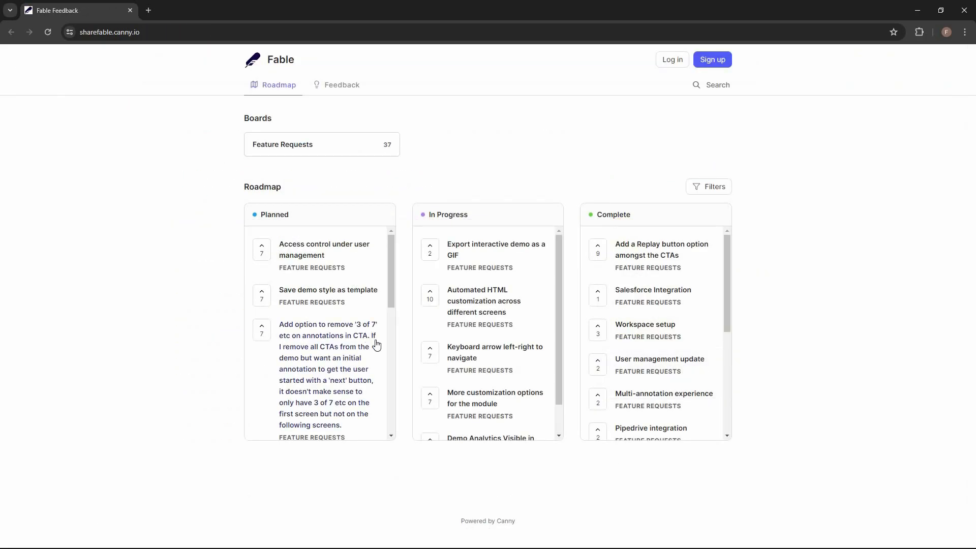
# - Look through the Planned, In Progress and Complete lists on Fable's feedback roadmap
pyautogui.scroll(-6, 367, 385)
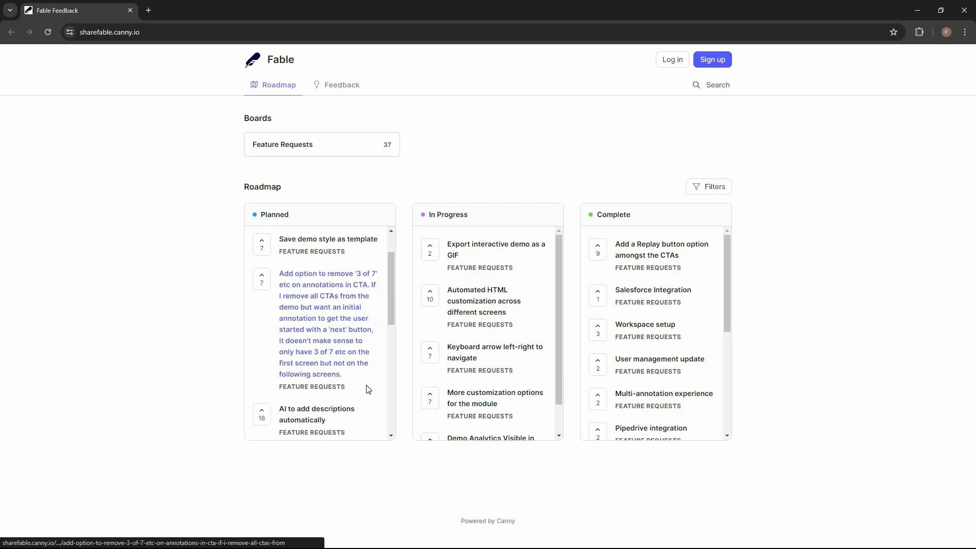
pyautogui.scroll(-1, 372, 400)
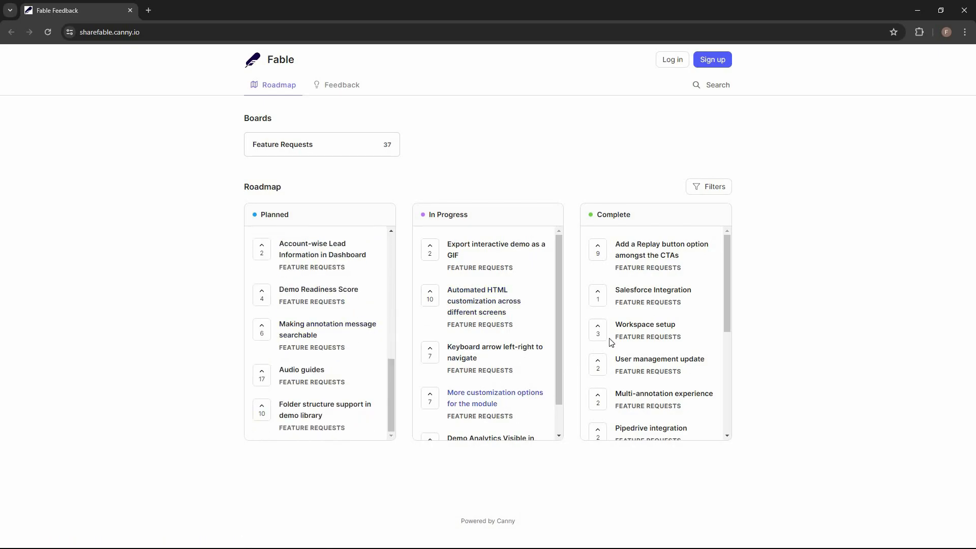
pyautogui.scroll(-1, 547, 401)
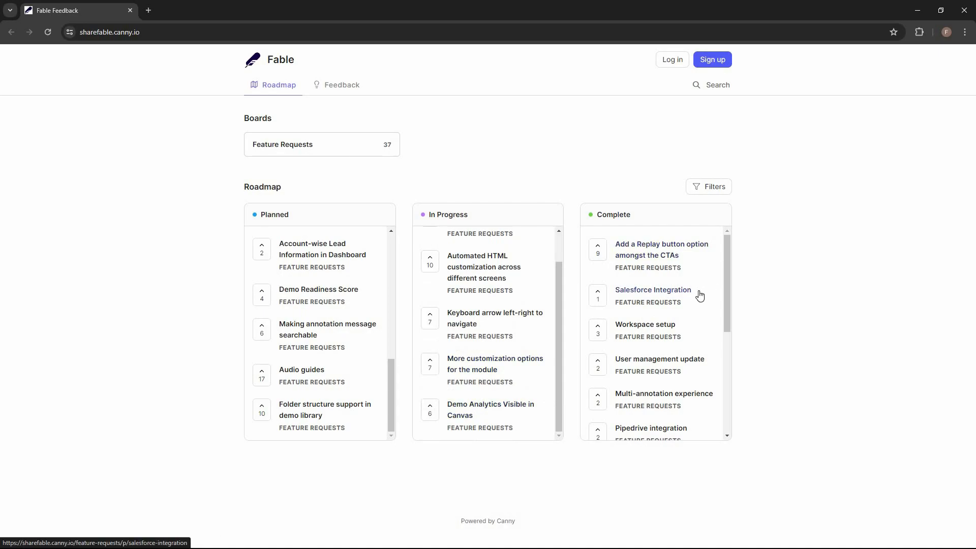
pyautogui.scroll(-3, 704, 391)
pyautogui.scroll(-2, 706, 403)
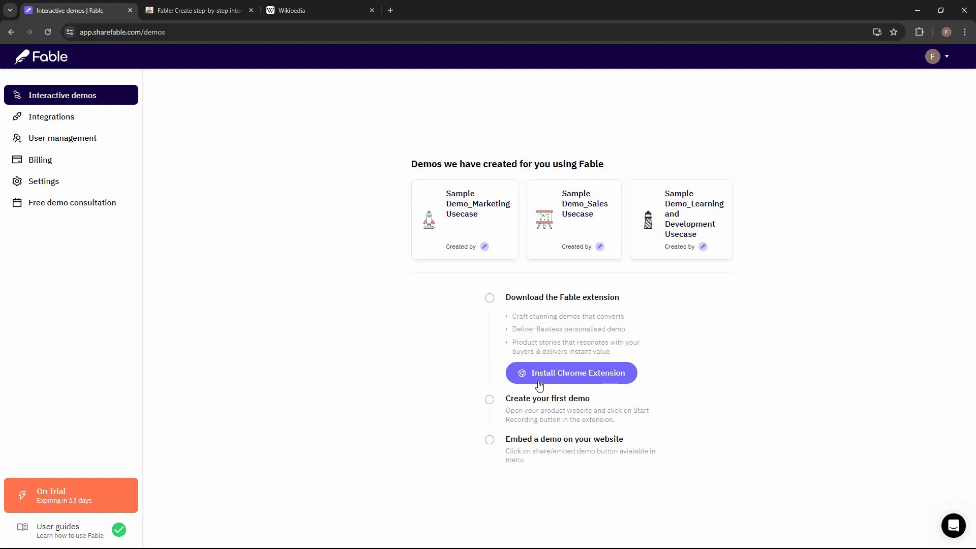
# - Install the Fable extension in Chrome from the Interactive demos onboarding page and approve its permissions
pyautogui.click(593, 380)
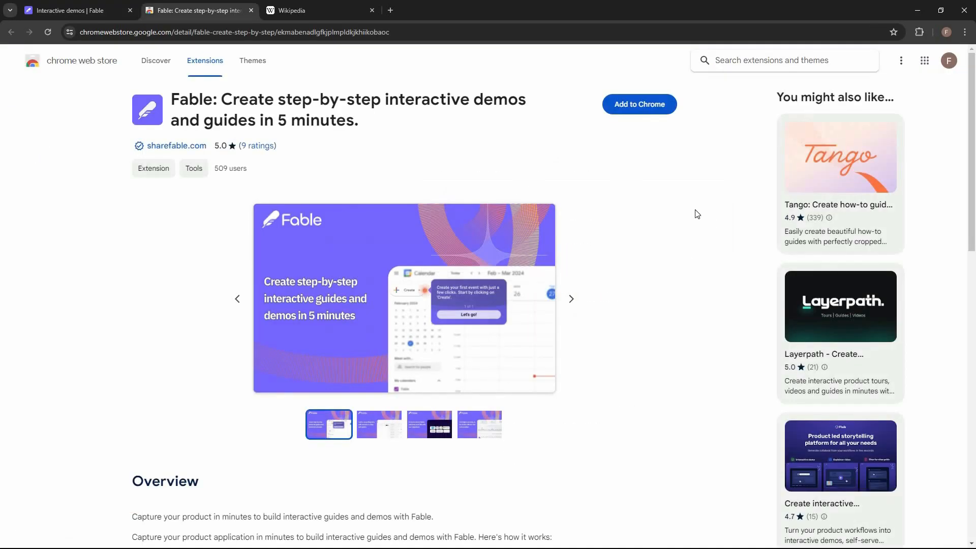
pyautogui.click(650, 105)
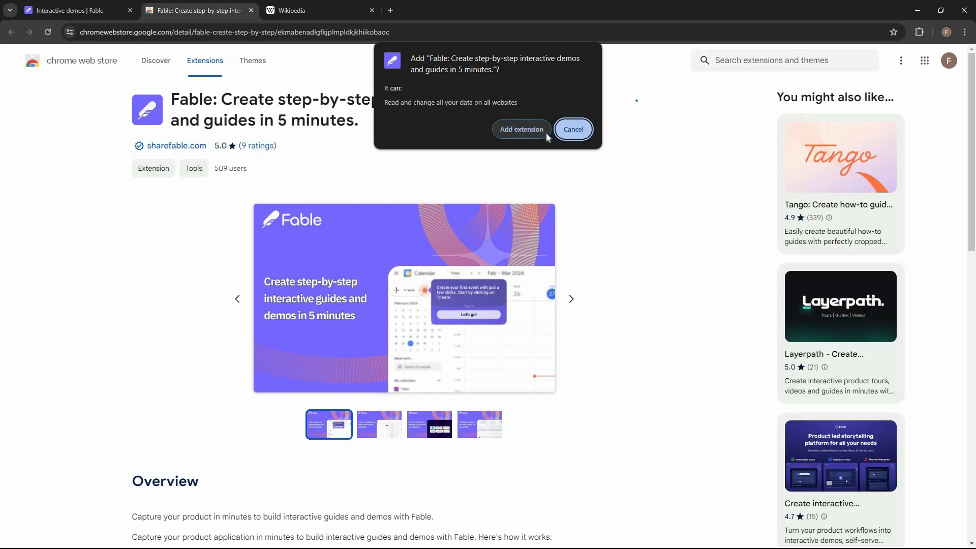
pyautogui.press('Return')
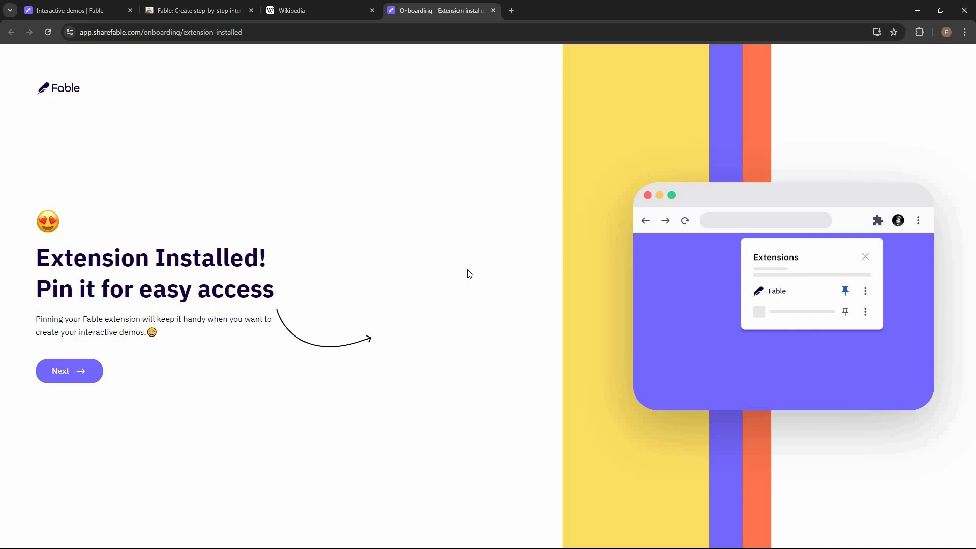
# - Pin the Fable extension for easy access and close its onboarding page
pyautogui.click(919, 32)
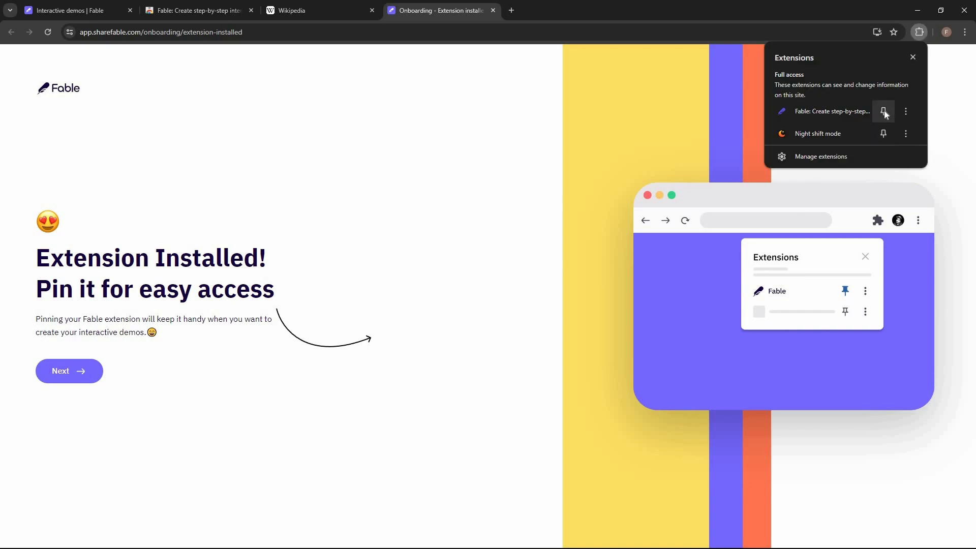
pyautogui.click(884, 111)
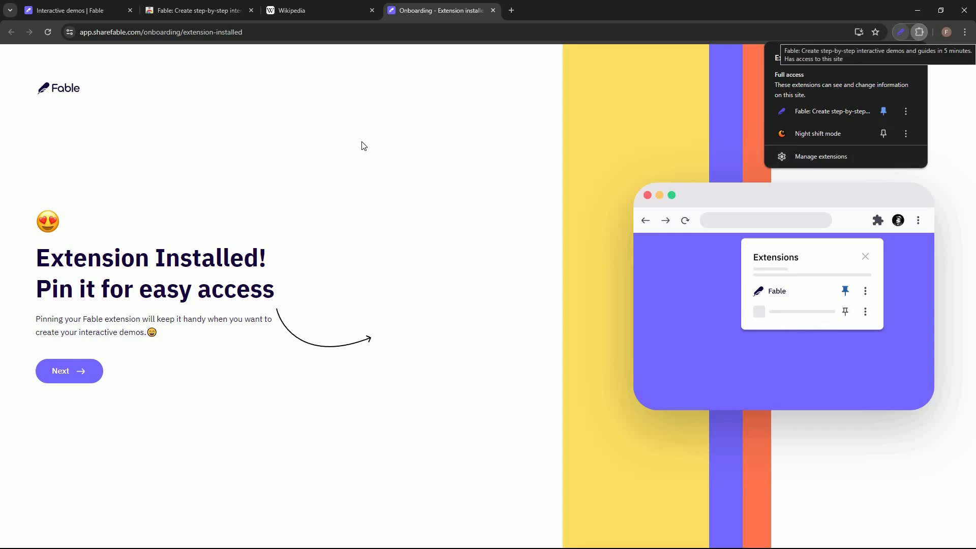
pyautogui.click(337, 101)
pyautogui.hotkey('ctrl', 'w')
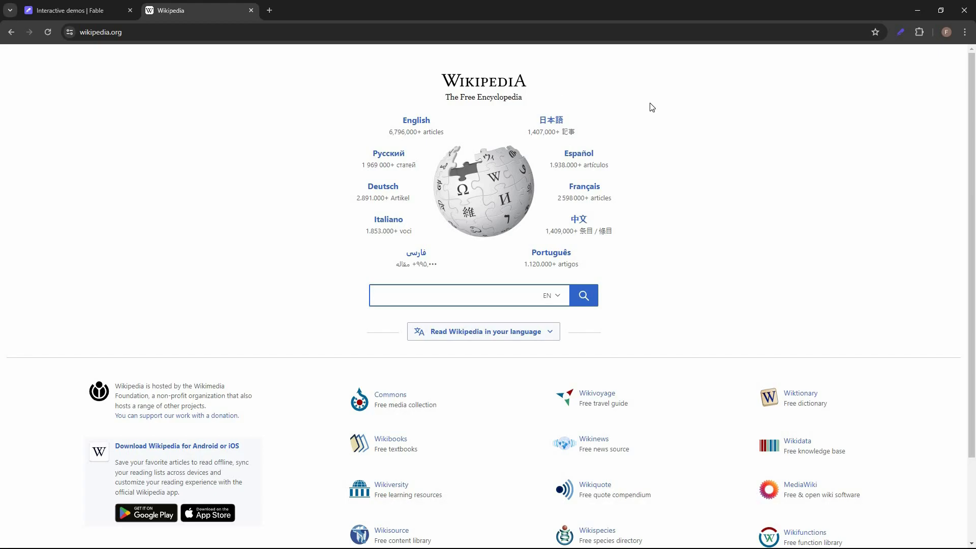
# - Start a Fable recording on the Wikipedia portal and open the English edition
pyautogui.click(902, 32)
pyautogui.click(809, 195)
pyautogui.click(432, 125)
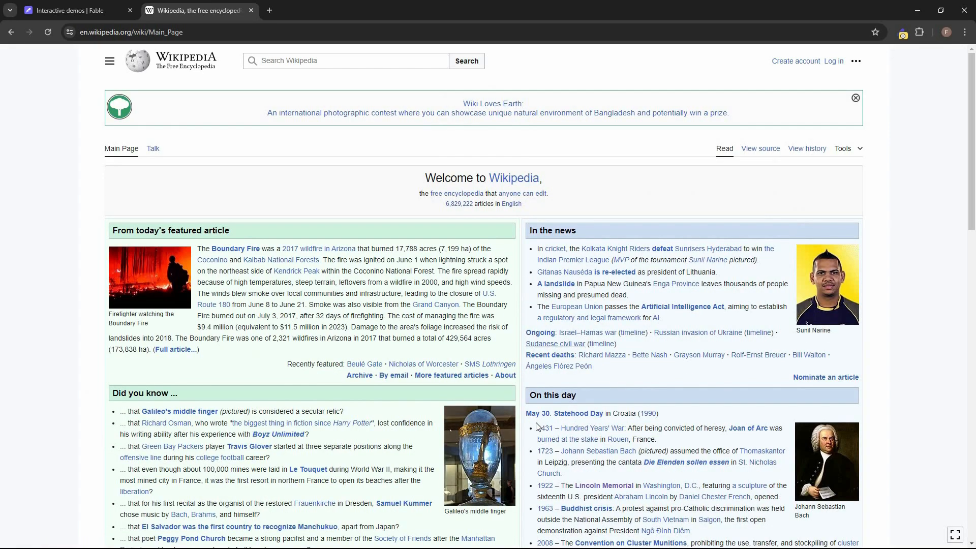
# - Capture the Lincoln Memorial article from the "On this day" section and follow its Washington, D.C. link
pyautogui.scroll(-1, 584, 431)
pyautogui.scroll(-2, 584, 431)
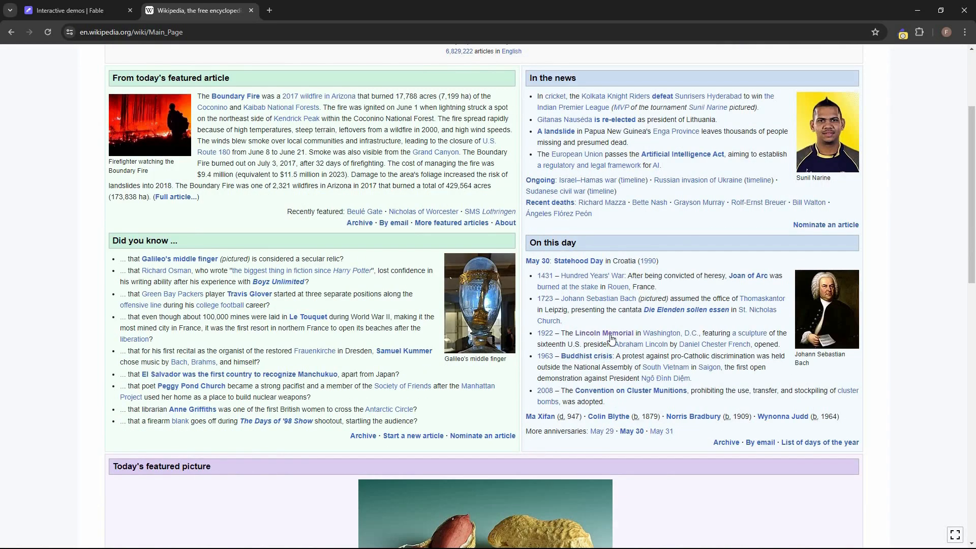
pyautogui.moveTo(613, 338)
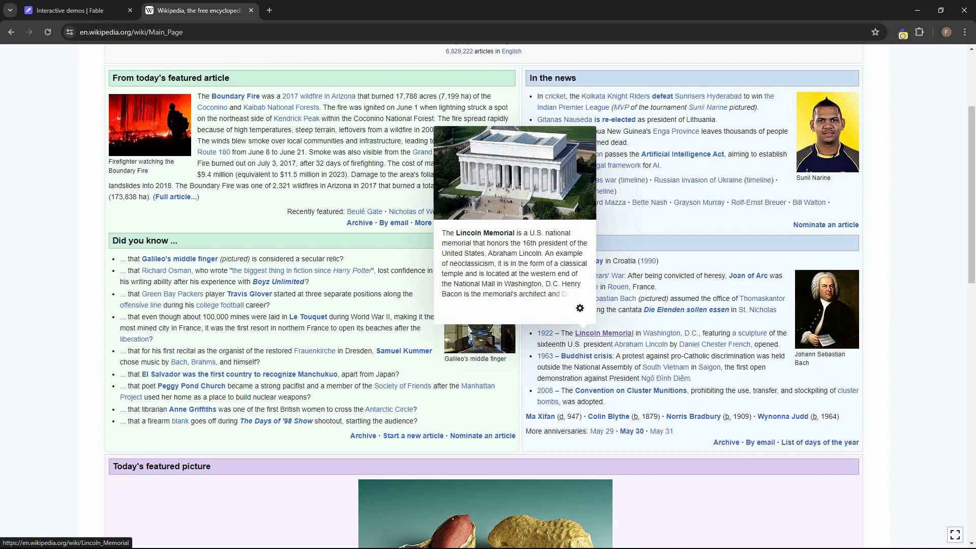
pyautogui.click(604, 333)
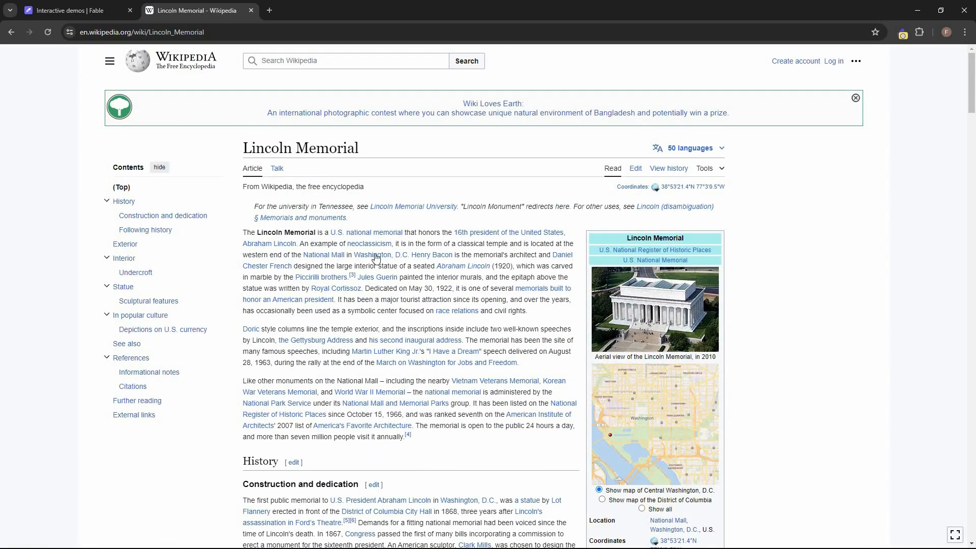
pyautogui.click(375, 259)
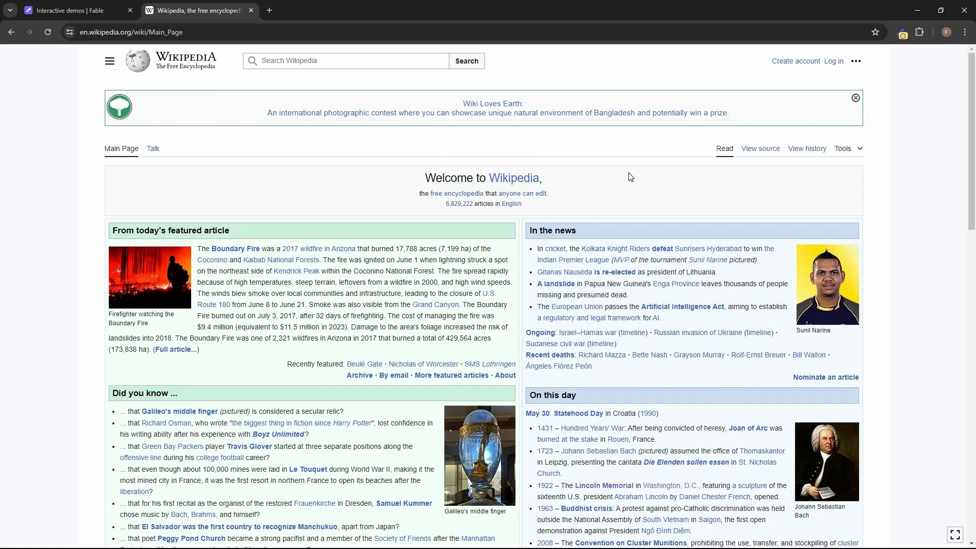
# - Stop the Fable recording and save the captures as a new interactive demo named "Wikipedia"
pyautogui.click(902, 37)
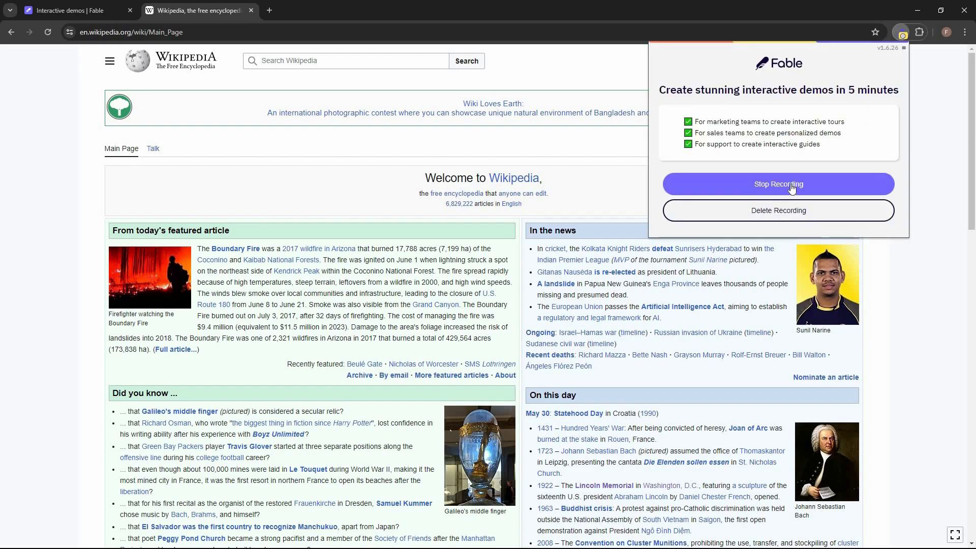
pyautogui.click(792, 189)
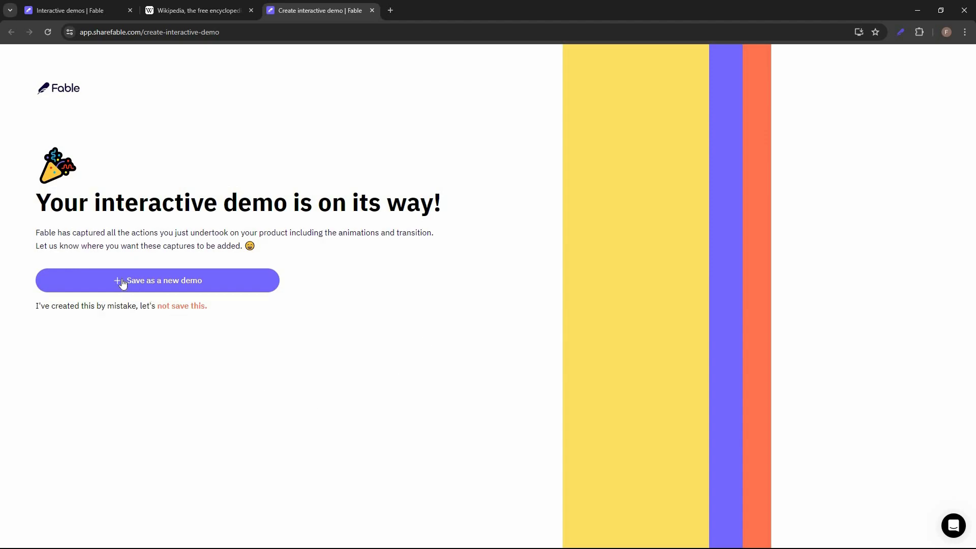
pyautogui.click(144, 282)
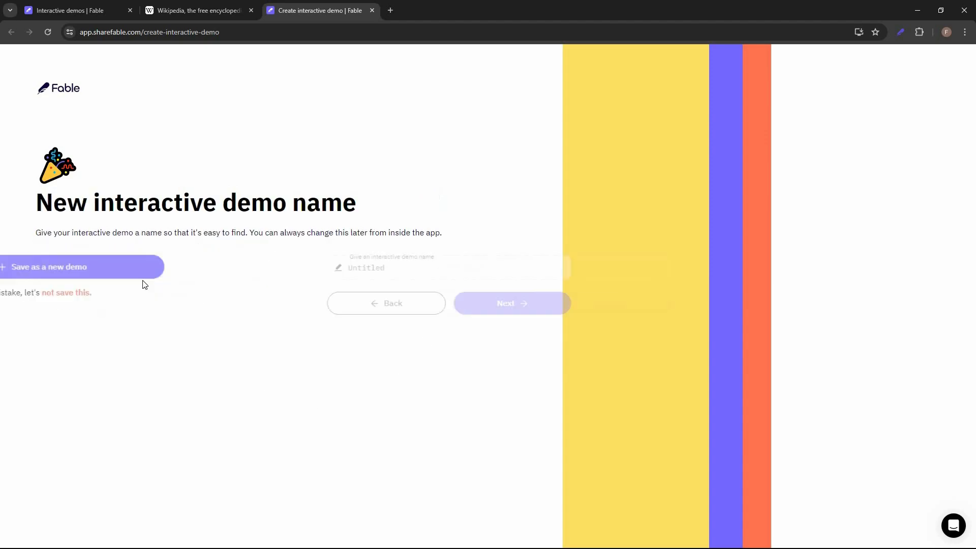
pyautogui.hotkey('ctrl', 'a')
pyautogui.write('Wikipedia')
pyautogui.click(244, 305)
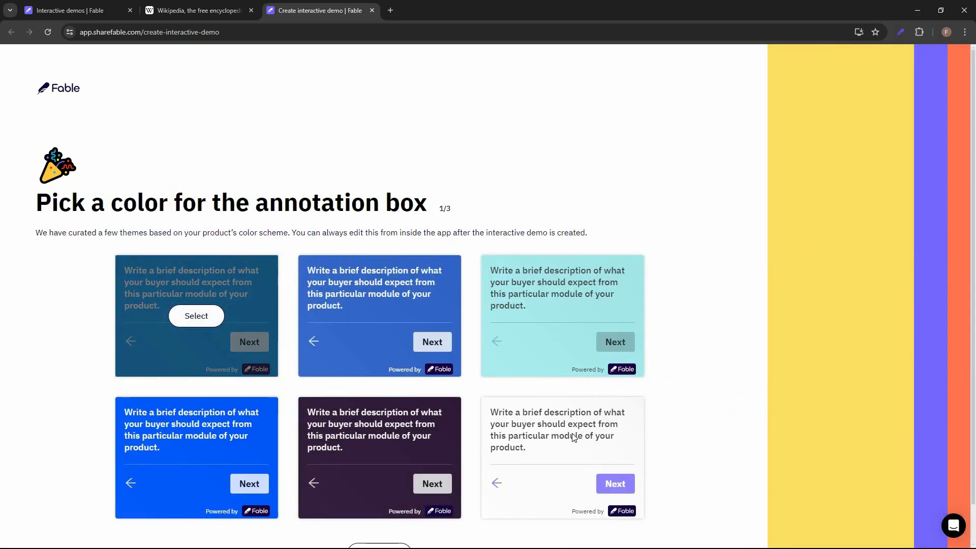
# - Choose the light turquoise theme and the rounded shape for the annotation box, and create the interactive demo
pyautogui.scroll(-1, 559, 305)
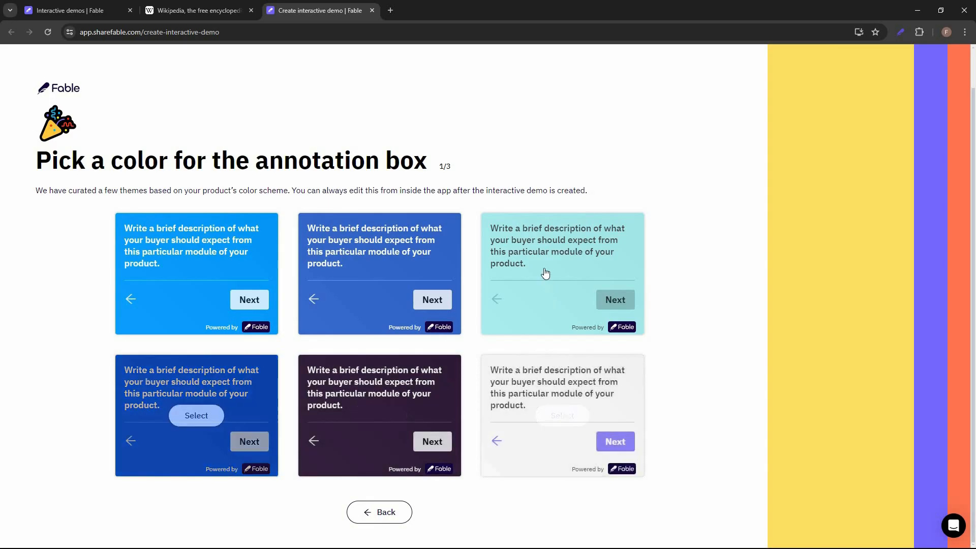
pyautogui.click(560, 275)
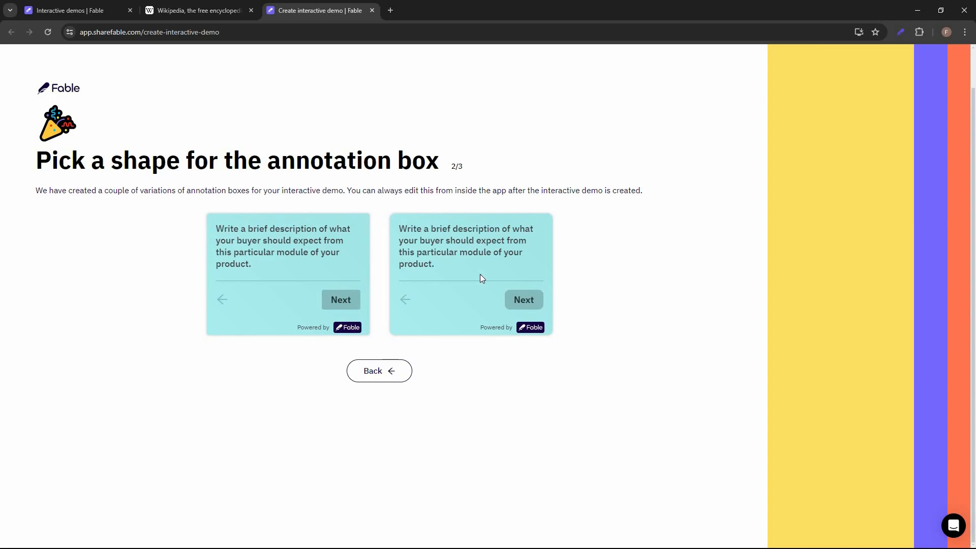
pyautogui.click(557, 298)
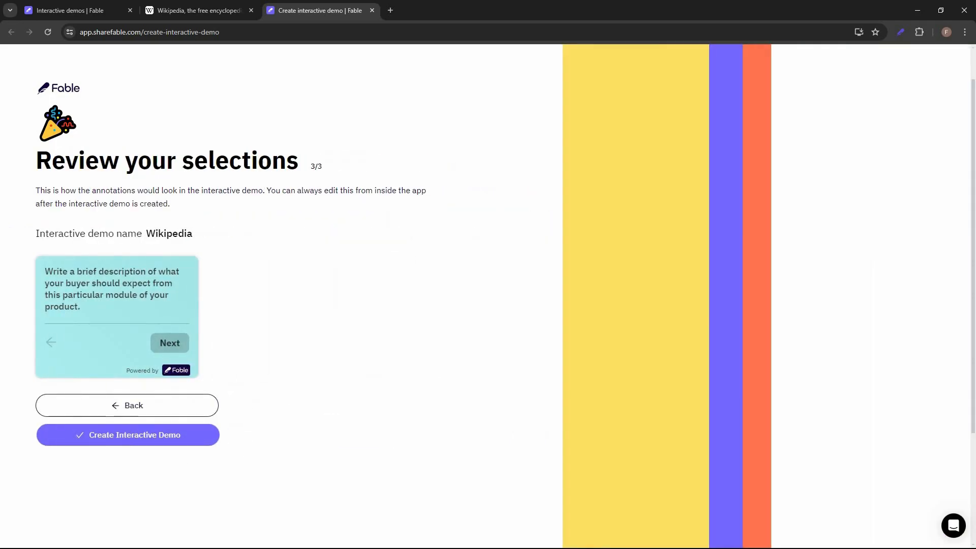
pyautogui.click(126, 441)
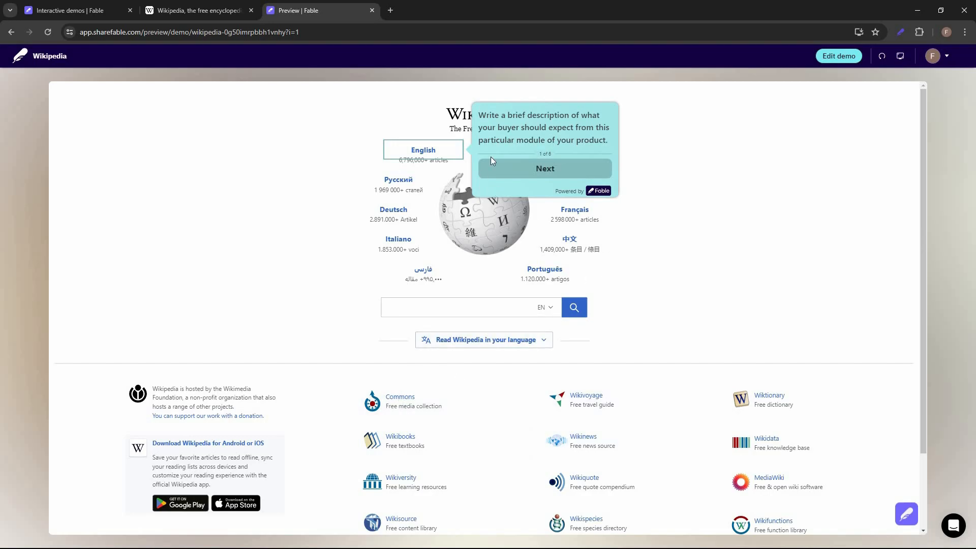
# - Play through the Wikipedia demo preview to its last annotation and examine the captured main page down to its footer
pyautogui.click(556, 173)
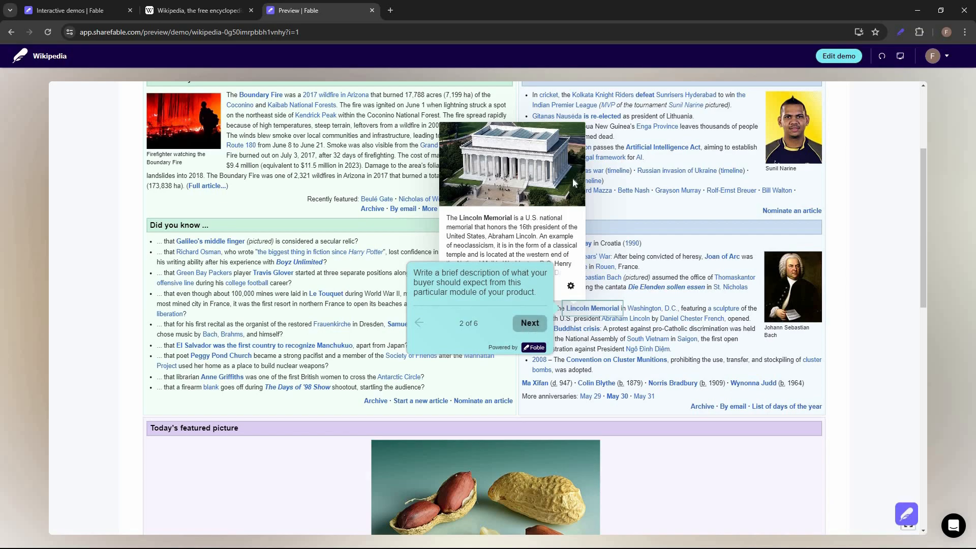
pyautogui.click(529, 322)
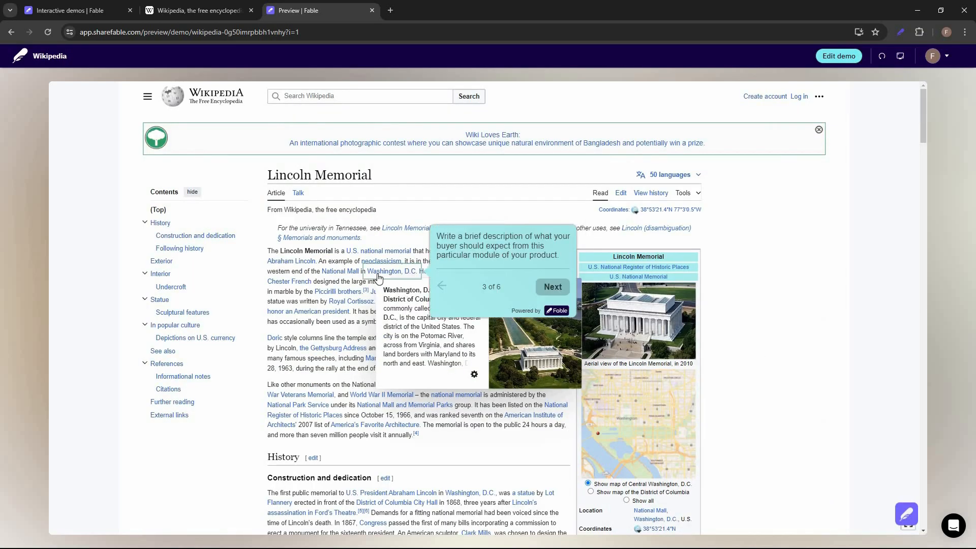
pyautogui.click(553, 286)
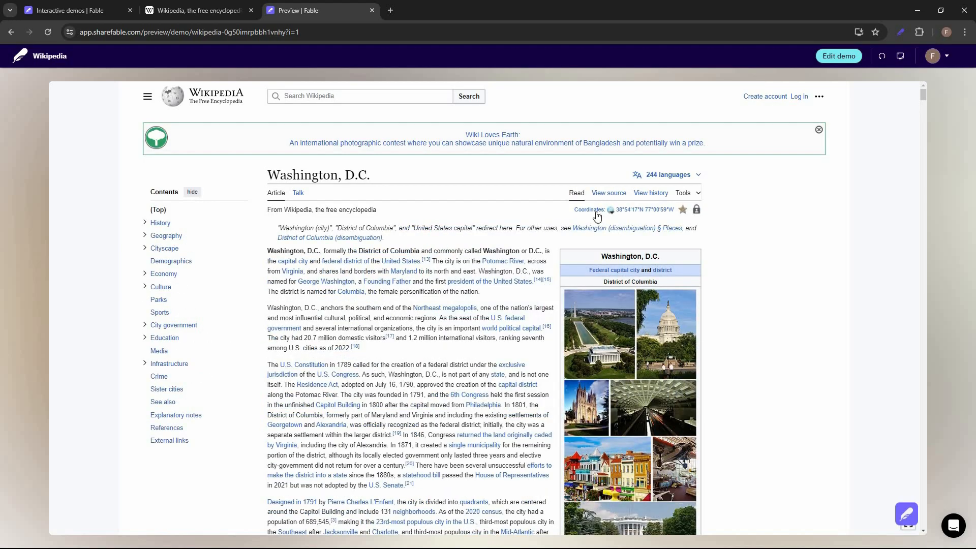
pyautogui.click(712, 311)
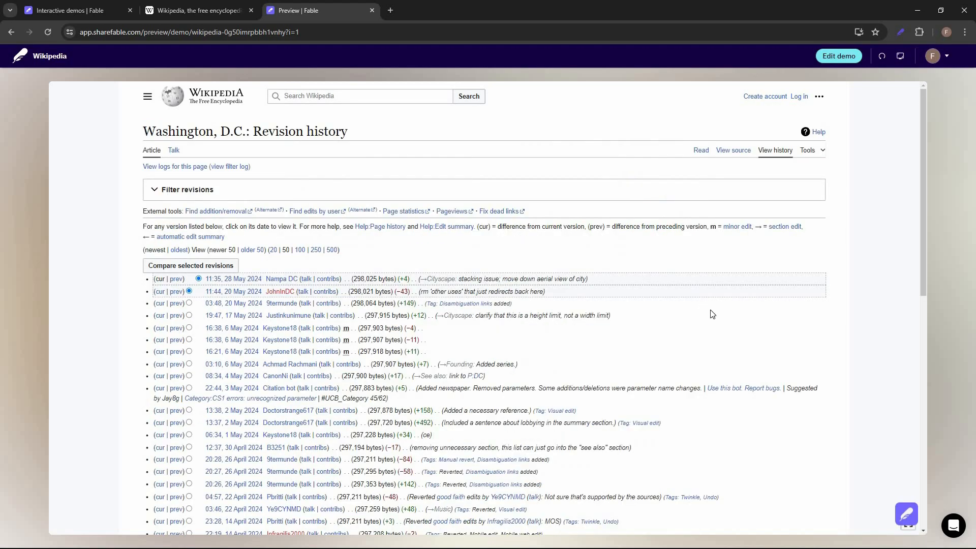
pyautogui.click(382, 152)
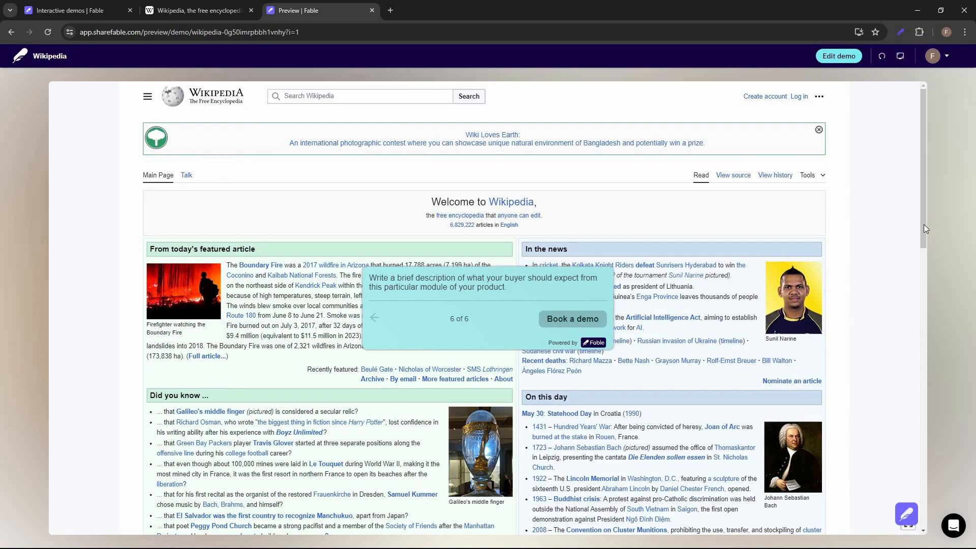
pyautogui.scroll(-3, 923, 304)
pyautogui.scroll(-10, 923, 331)
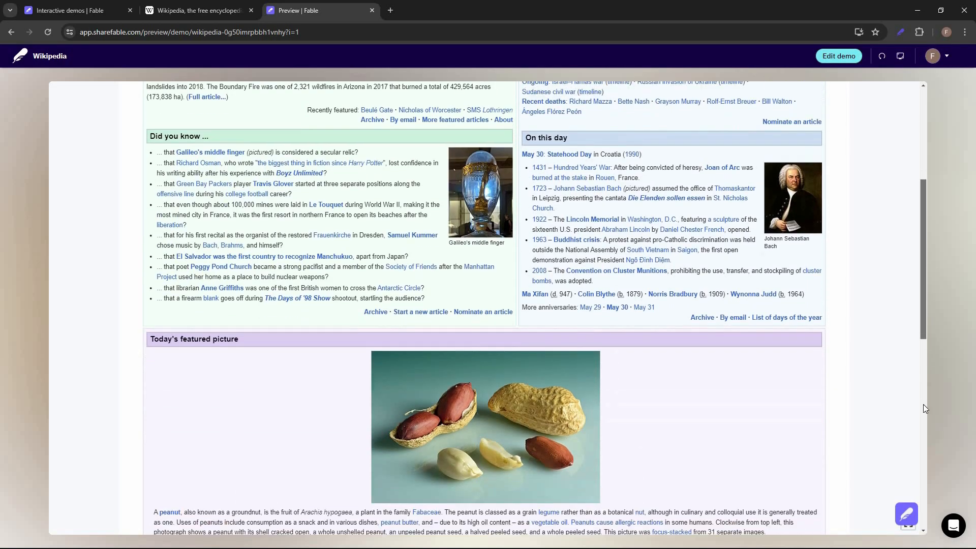
pyautogui.scroll(-2, 341, 407)
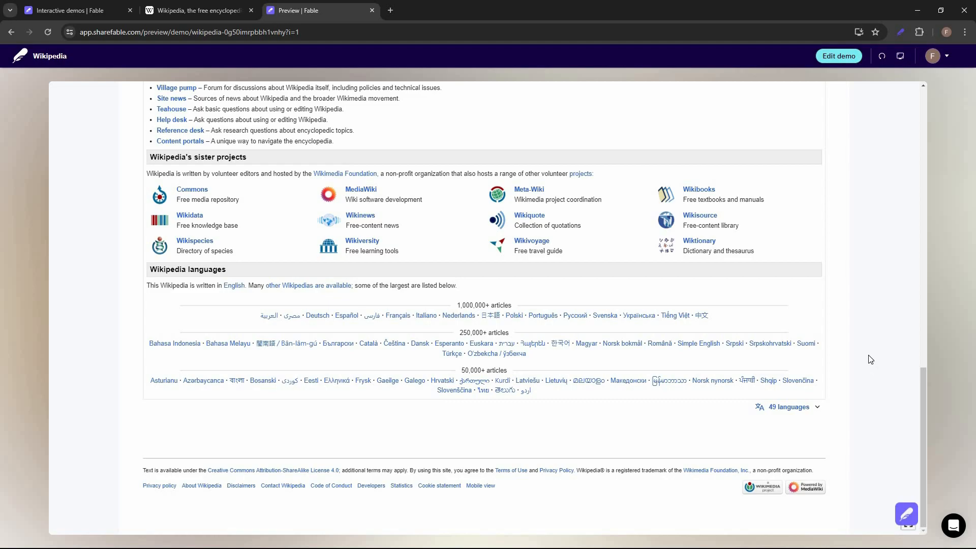
# - Switch the Wikipedia demo from preview to editing and open its first screen
pyautogui.scroll(20, 866, 371)
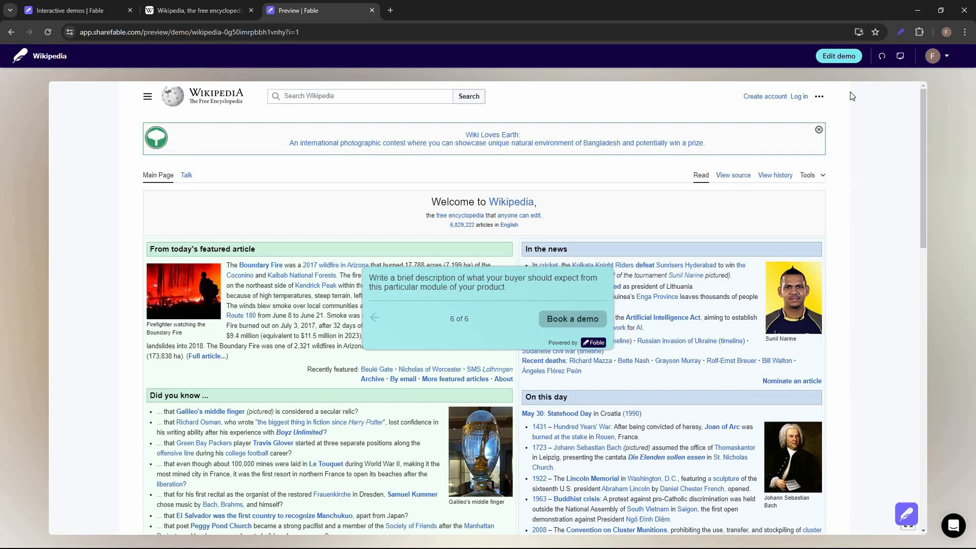
pyautogui.click(856, 60)
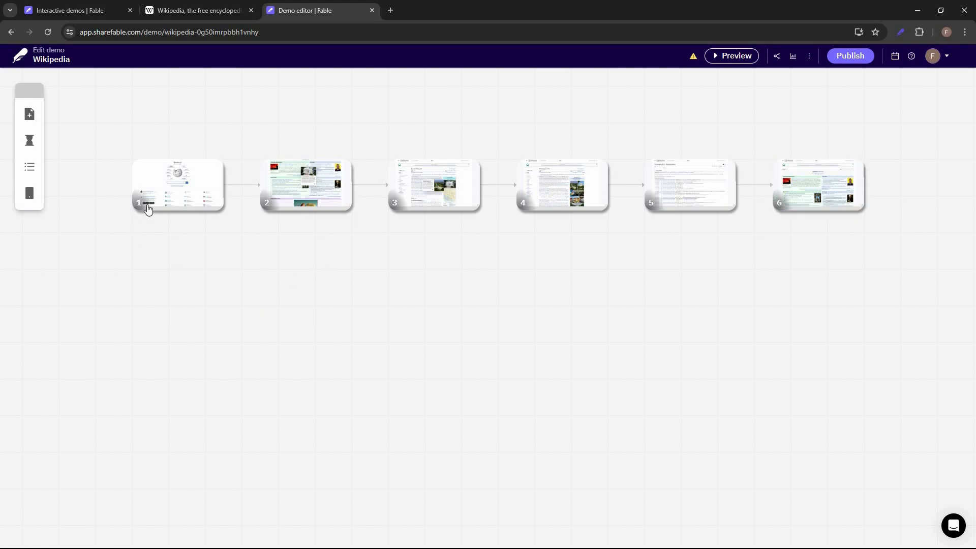
pyautogui.moveTo(176, 189)
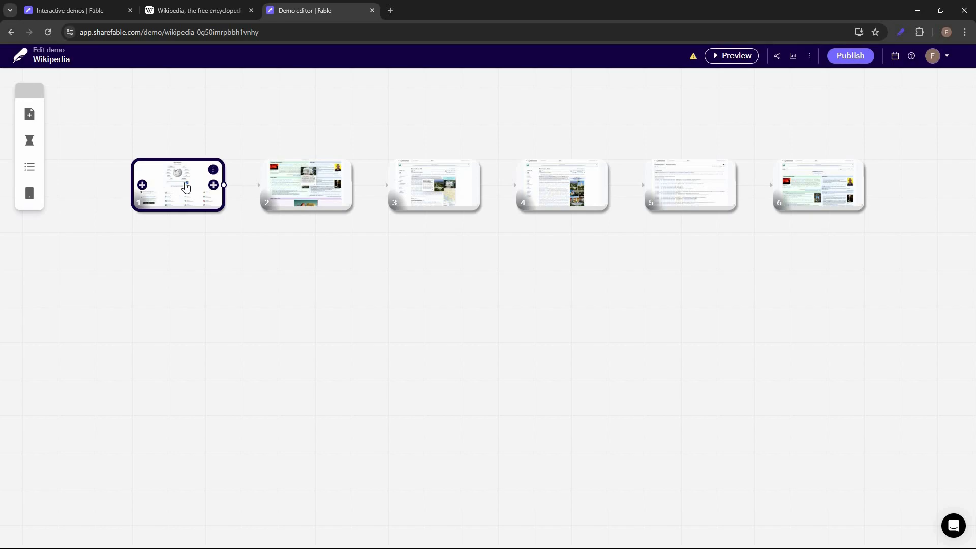
pyautogui.click(183, 183)
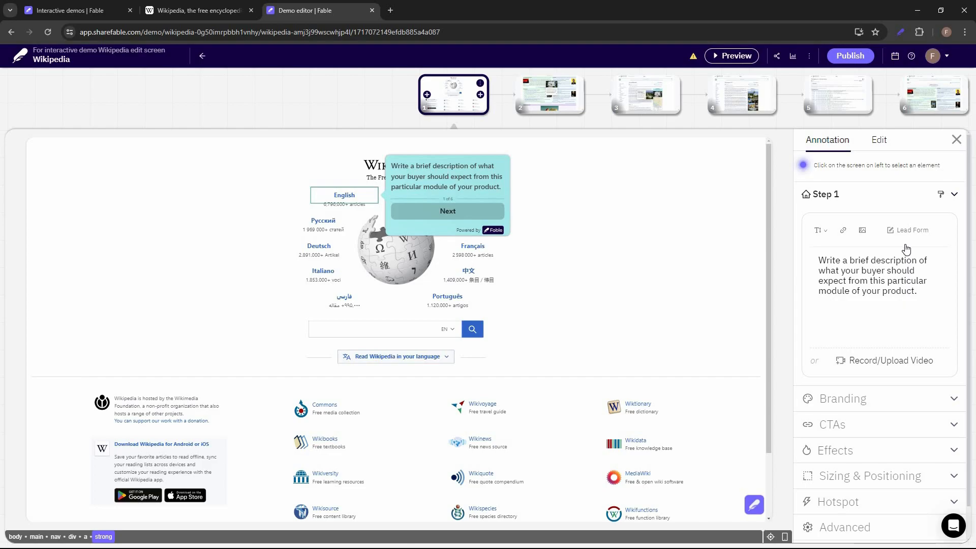
# - Replace the step 1 annotation's placeholder text with "Select English language"
pyautogui.hotkey('ctrl', 'a')
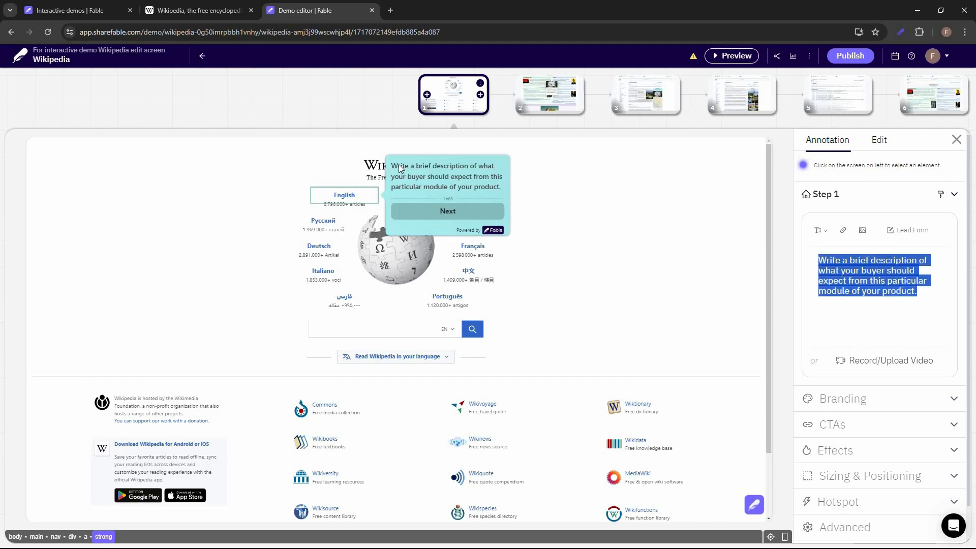
pyautogui.click(819, 261)
pyautogui.click(918, 292)
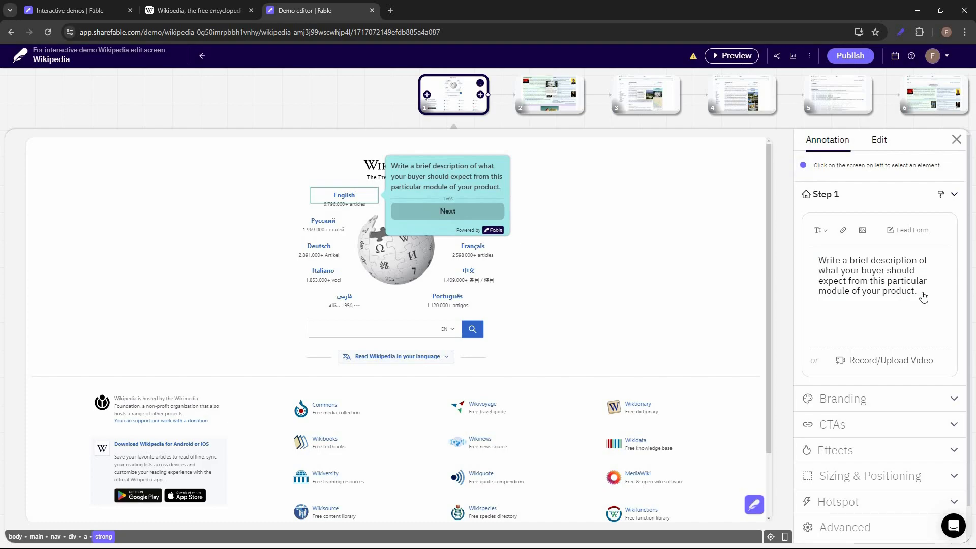
pyautogui.moveTo(819, 262)
pyautogui.mouseDown()
pyautogui.moveTo(912, 299)
pyautogui.moveTo(886, 301)
pyautogui.mouseUp()
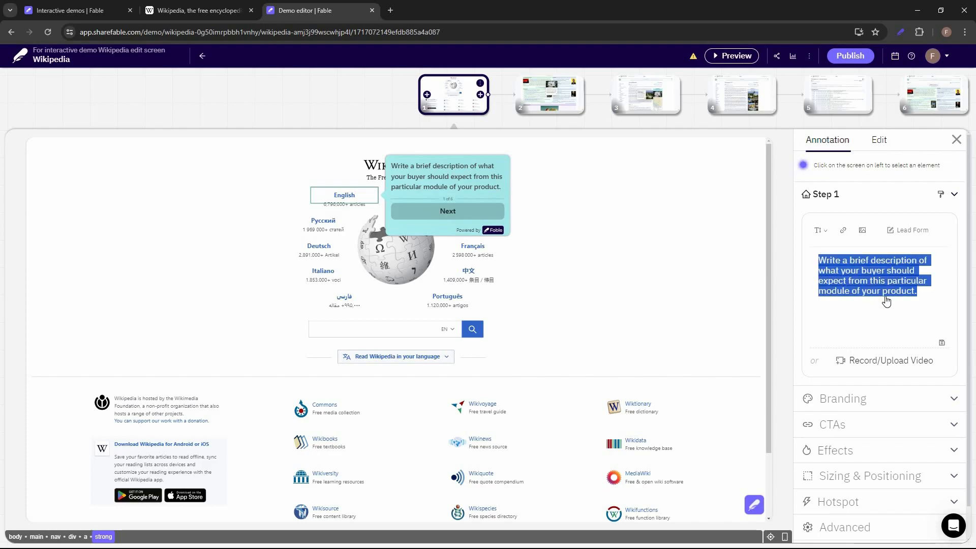
pyautogui.write('Select English language')
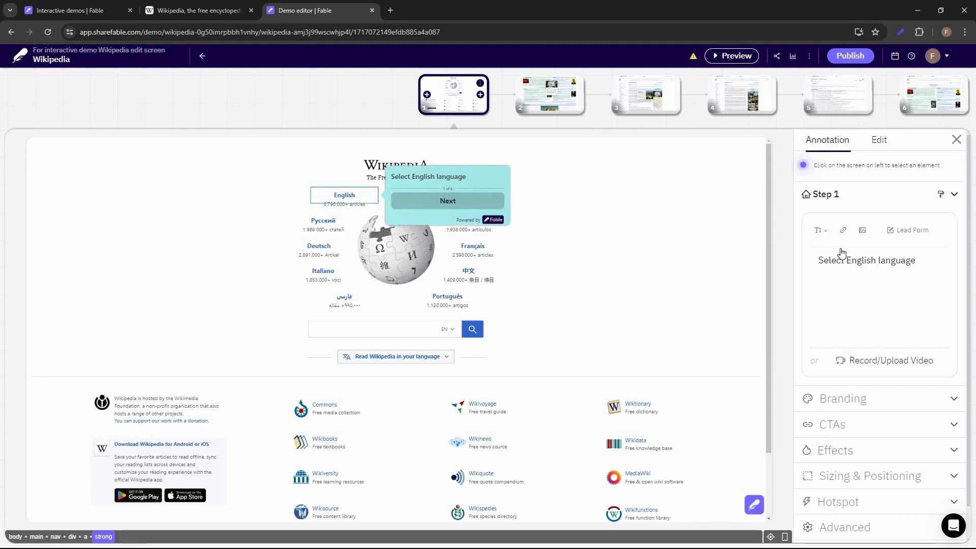
# - Look through the text size and alignment options for the step 1 annotation text
pyautogui.click(819, 230)
pyautogui.click(806, 201)
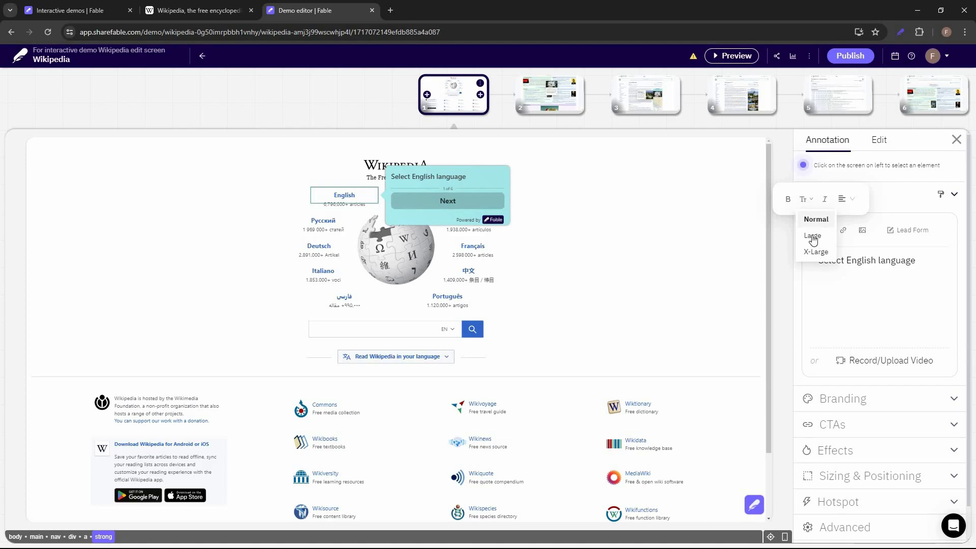
pyautogui.click(812, 237)
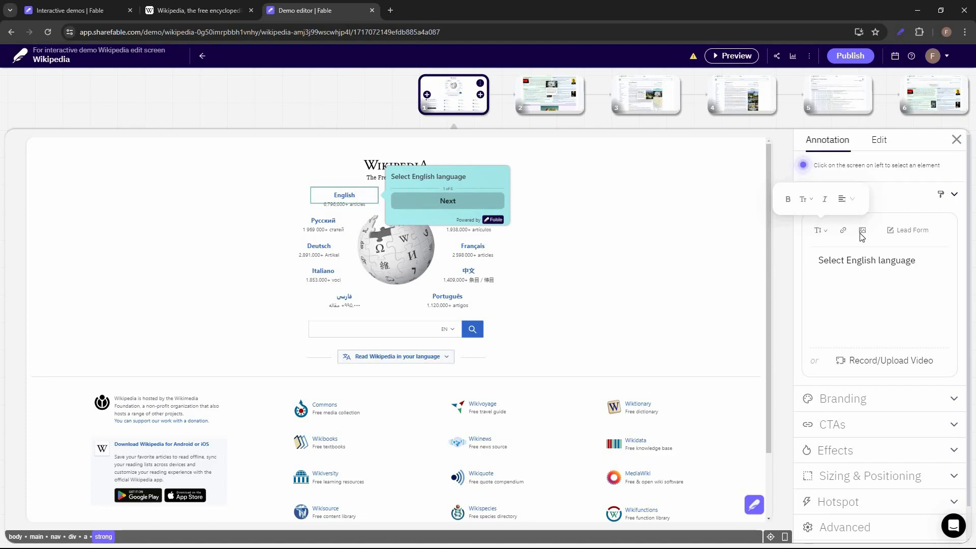
pyautogui.click(845, 201)
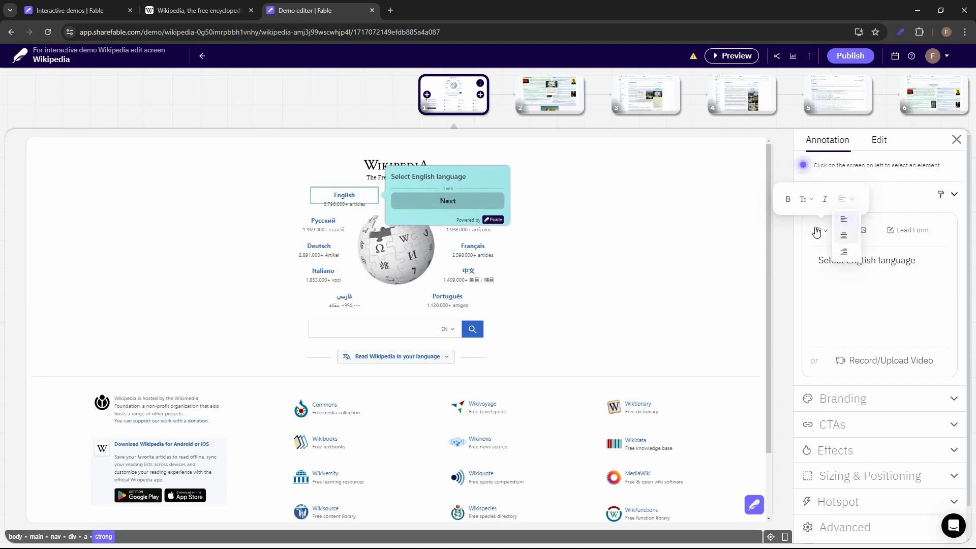
pyautogui.click(833, 236)
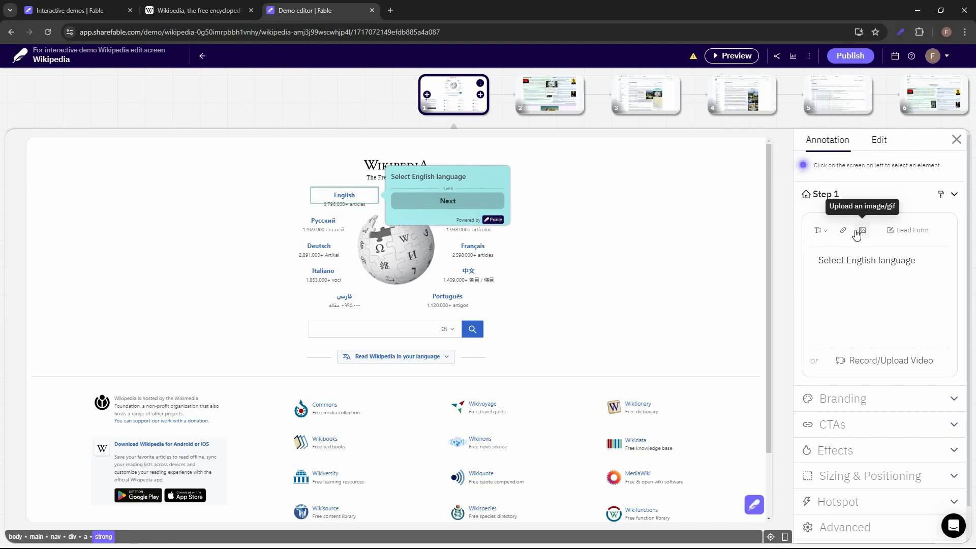
# - Try a lead form with email and first name fields in the step 1 annotation and remove it
pyautogui.click(914, 231)
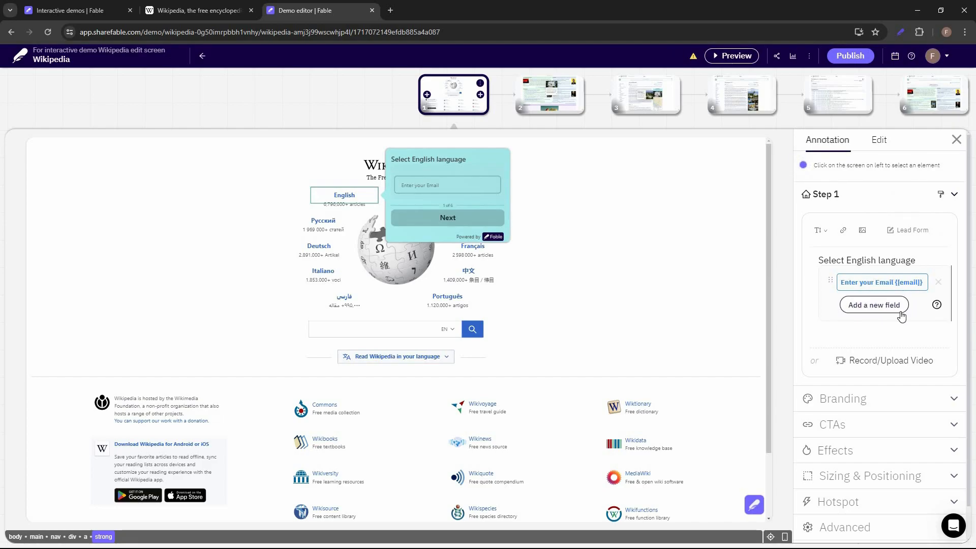
pyautogui.click(885, 305)
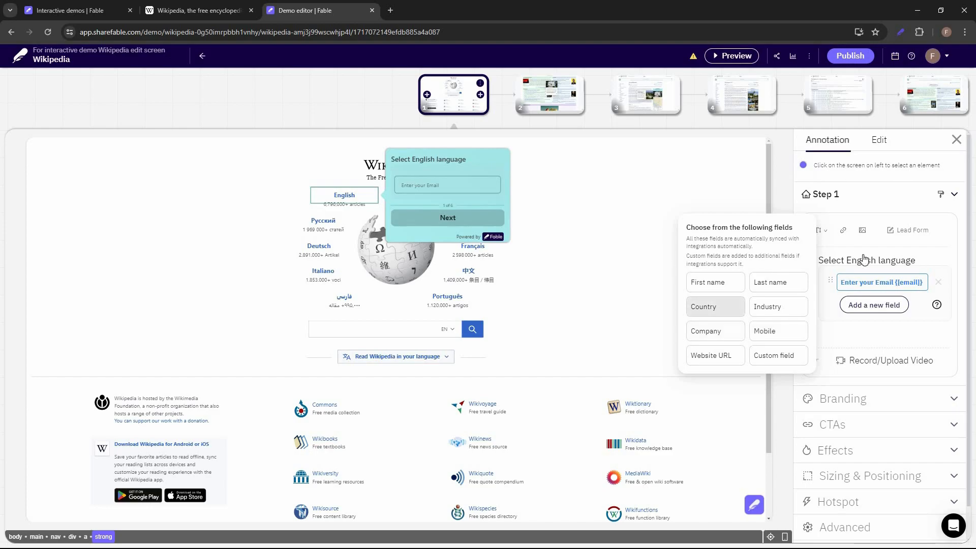
pyautogui.click(715, 282)
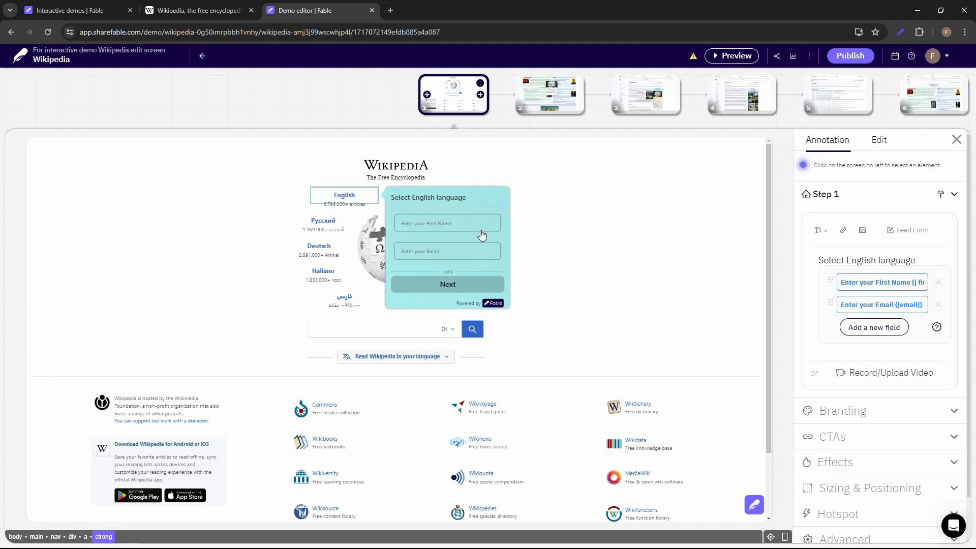
pyautogui.click(938, 282)
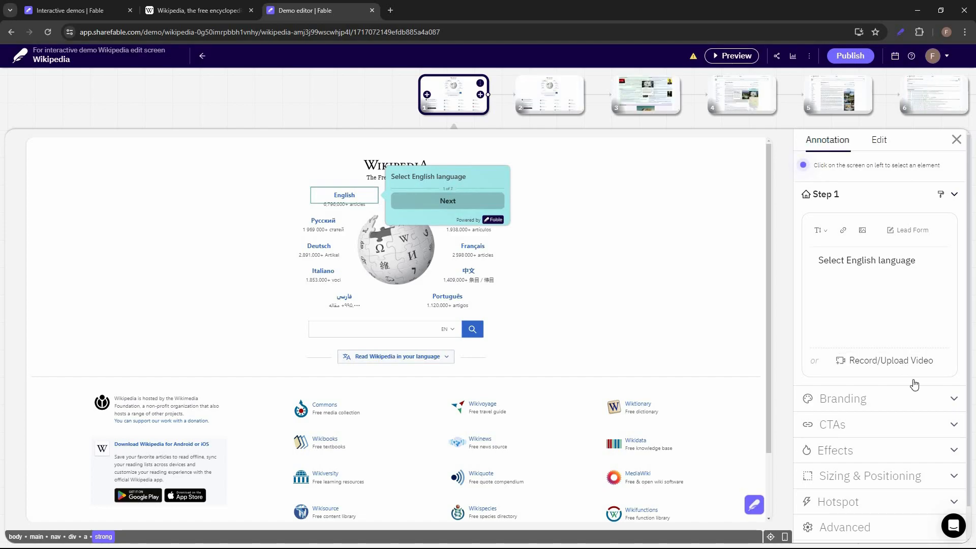
# - Examine the step 1 annotation's branding settings, including the advanced border, selection, font and padding options
pyautogui.scroll(-1, 889, 379)
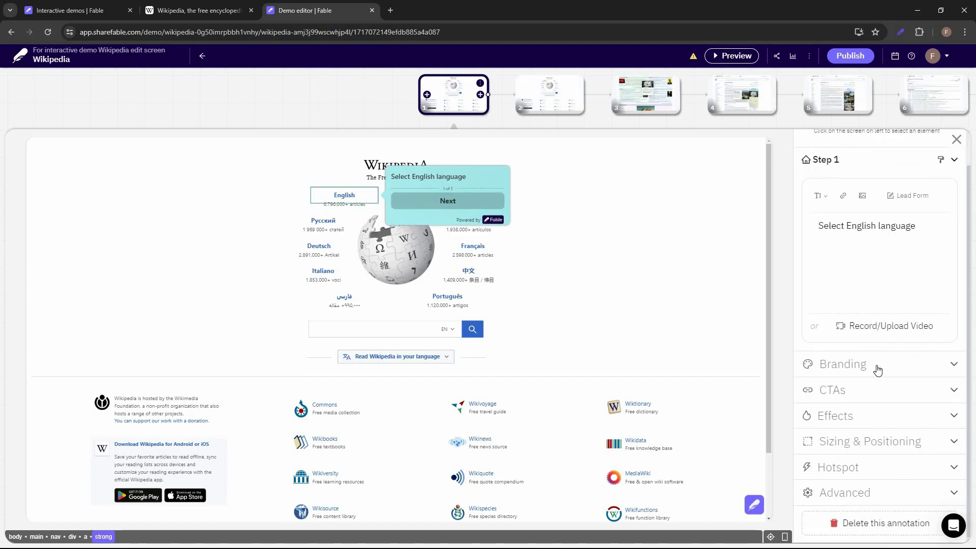
pyautogui.click(889, 372)
pyautogui.scroll(-3, 810, 298)
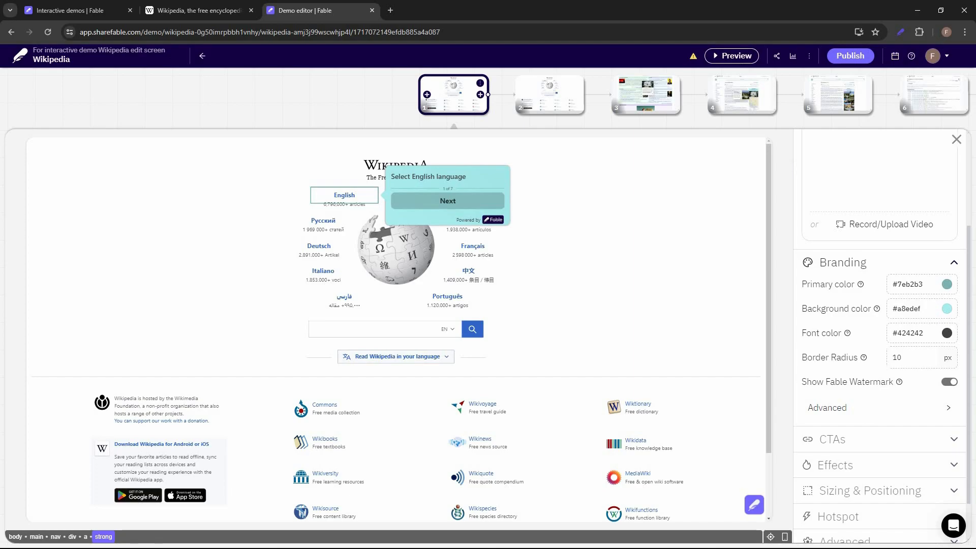
pyautogui.click(887, 412)
pyautogui.scroll(-2, 885, 422)
pyautogui.scroll(-1, 877, 396)
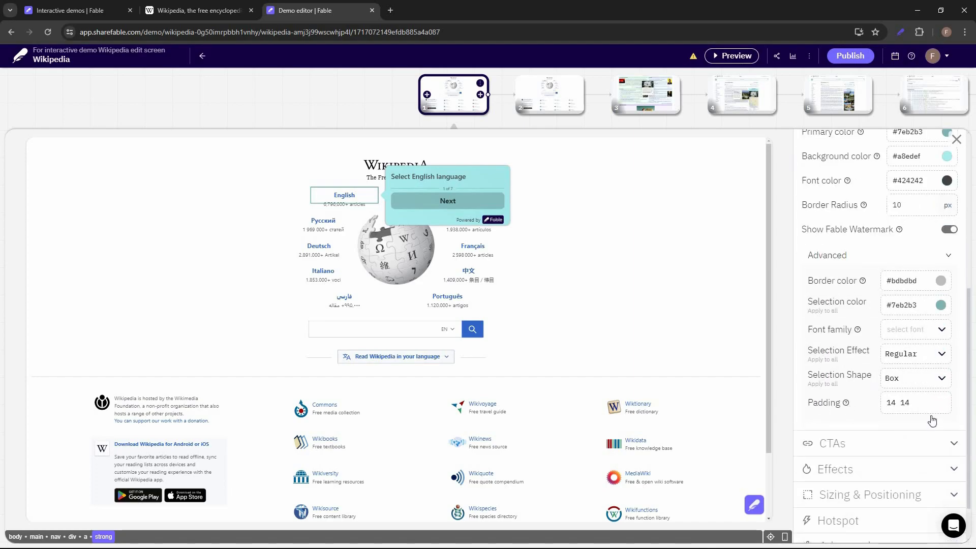
pyautogui.scroll(5, 955, 315)
pyautogui.click(899, 364)
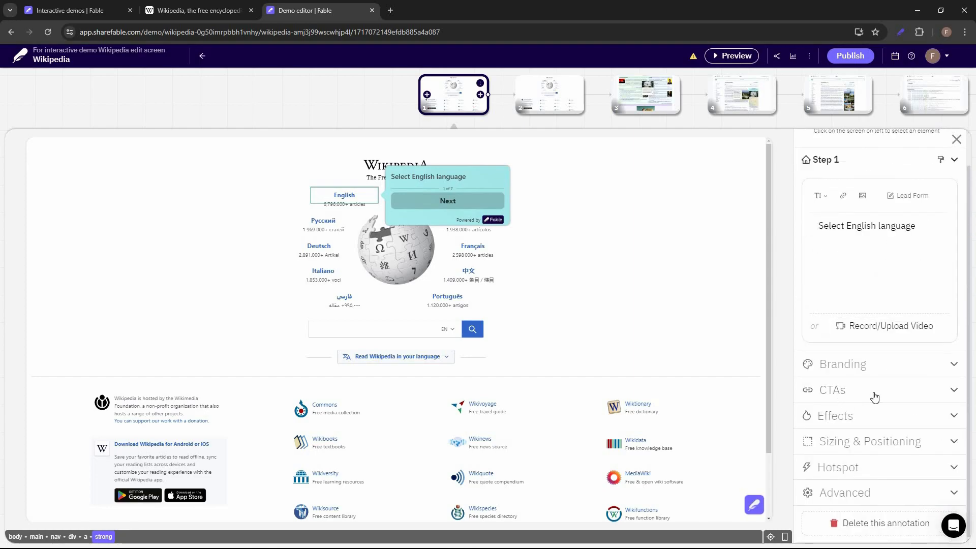
# - Try hiding the step 1 annotation's Next button, show it again, and view its style, size and text properties
pyautogui.click(873, 396)
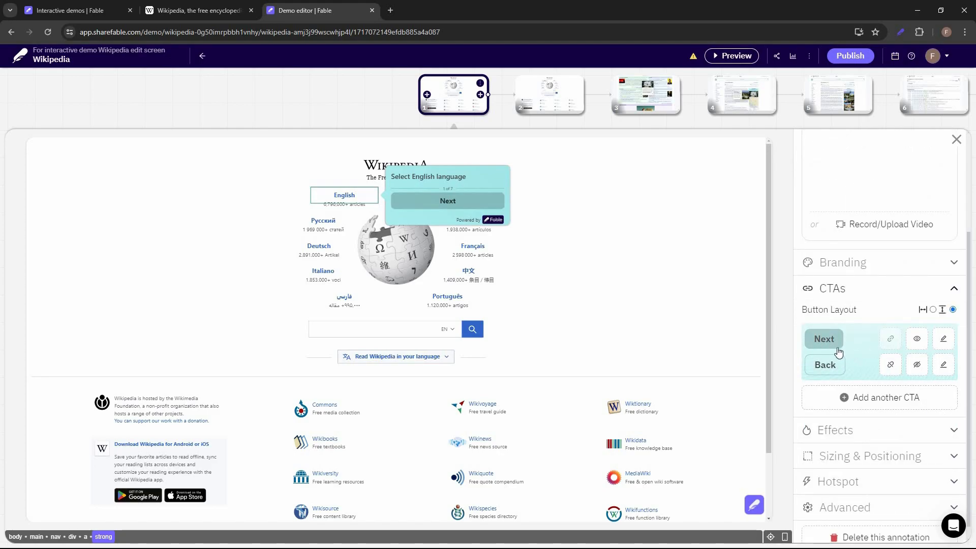
pyautogui.click(917, 339)
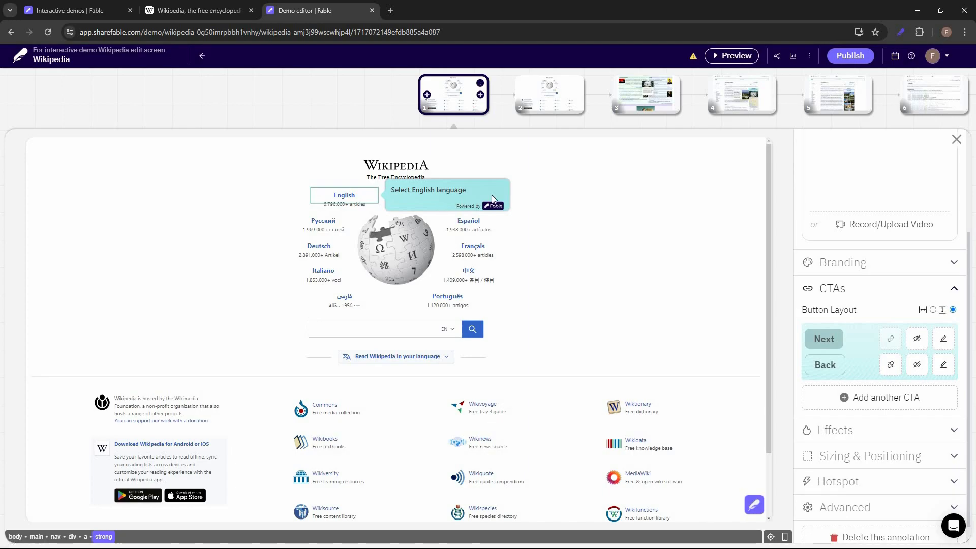
pyautogui.click(913, 340)
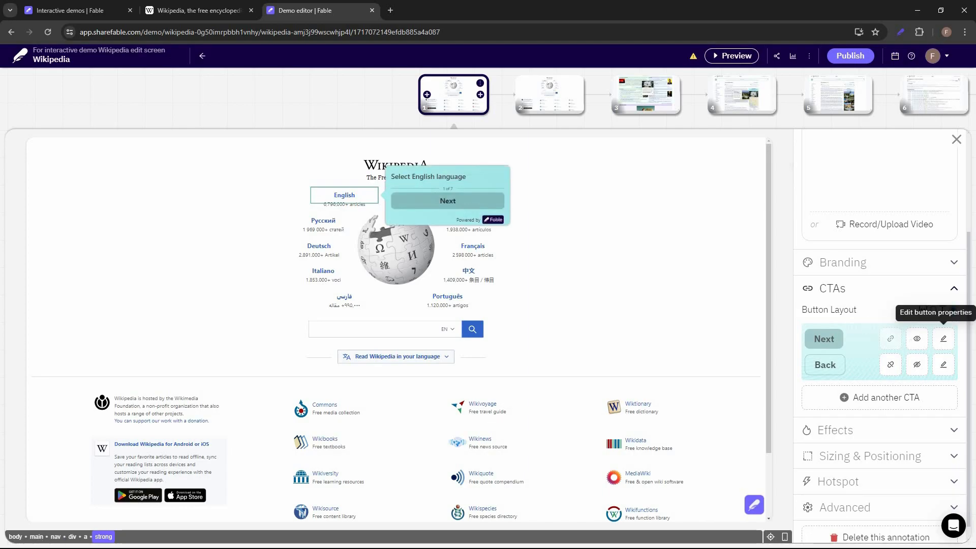
pyautogui.click(945, 344)
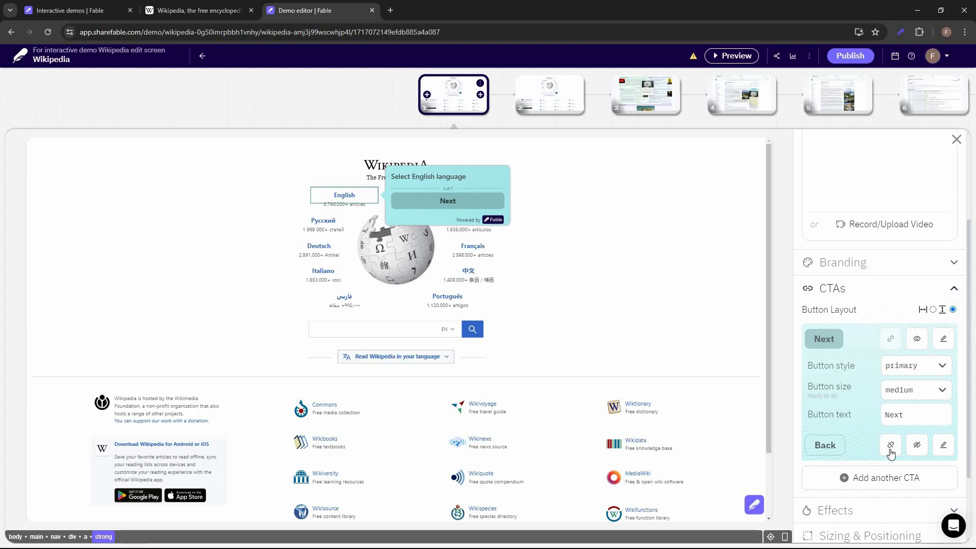
pyautogui.scroll(-2, 826, 360)
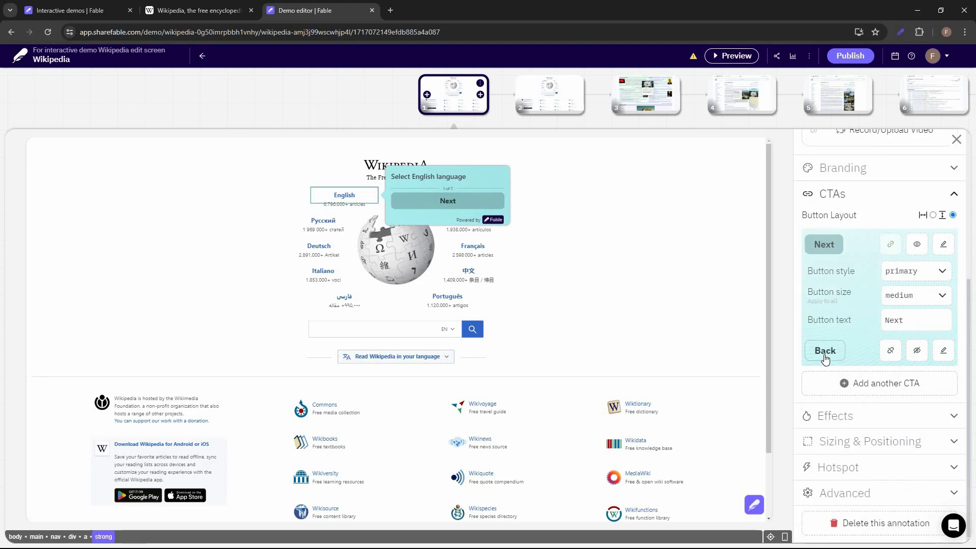
# - Try an additional "Get a Demo!" CTA on the step 1 annotation, explore its link and navigation targets, and delete it
pyautogui.click(887, 389)
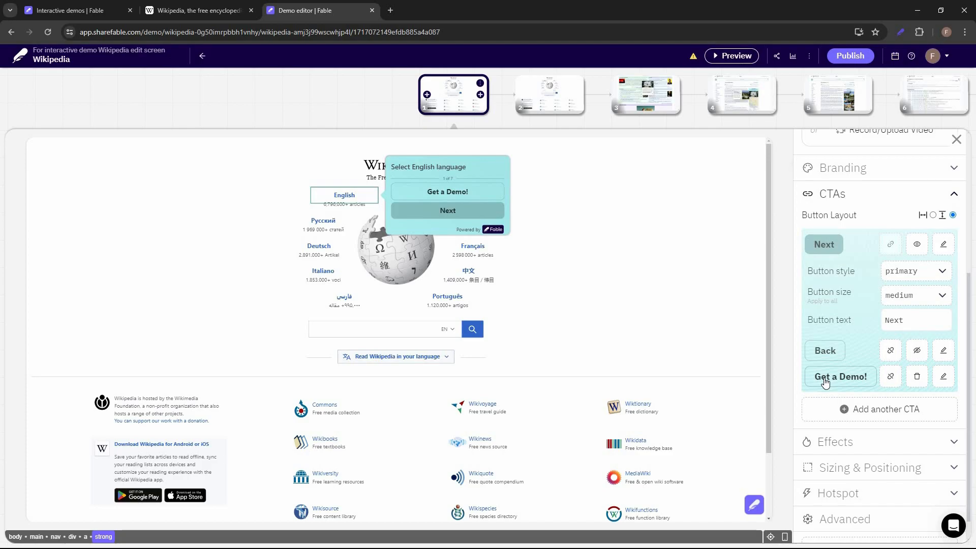
pyautogui.click(890, 377)
pyautogui.click(637, 333)
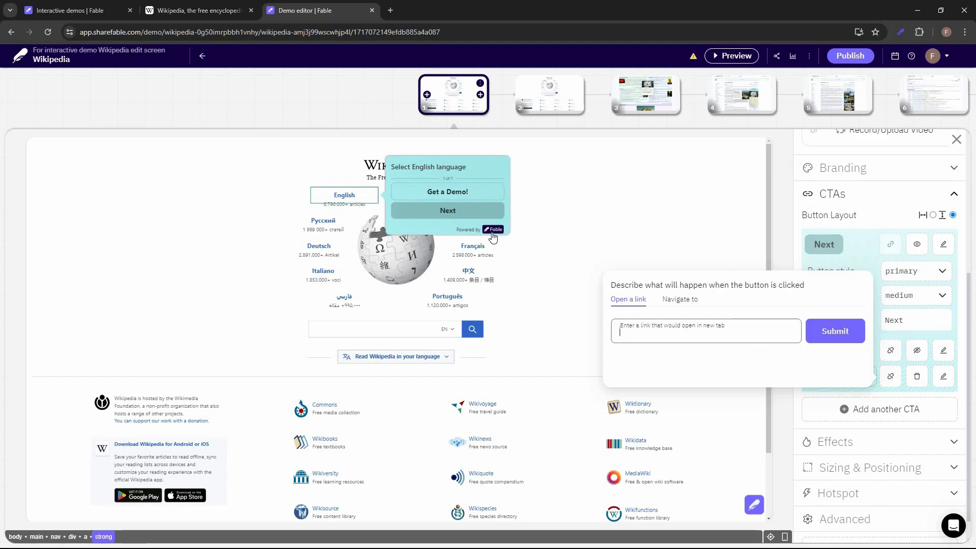
pyautogui.click(680, 300)
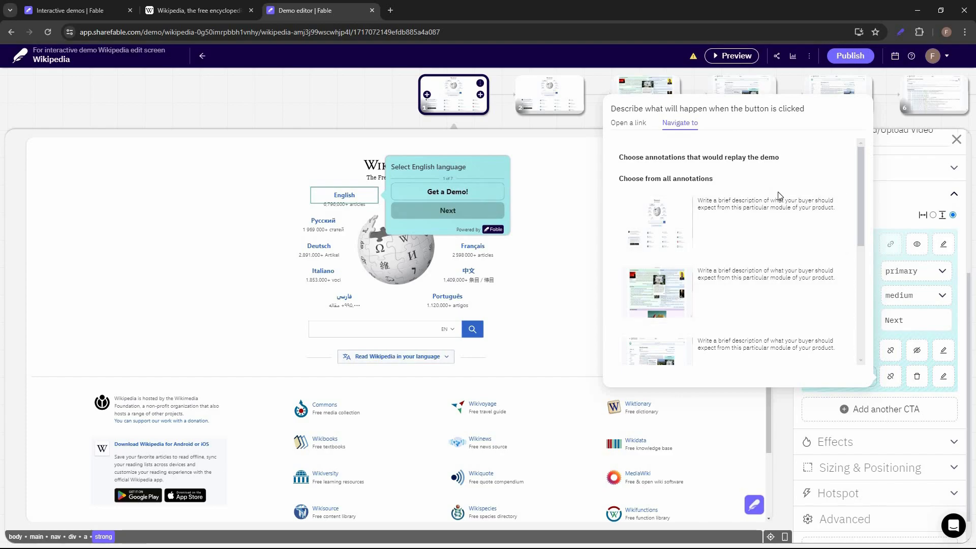
pyautogui.scroll(-1, 724, 343)
pyautogui.scroll(-2, 724, 343)
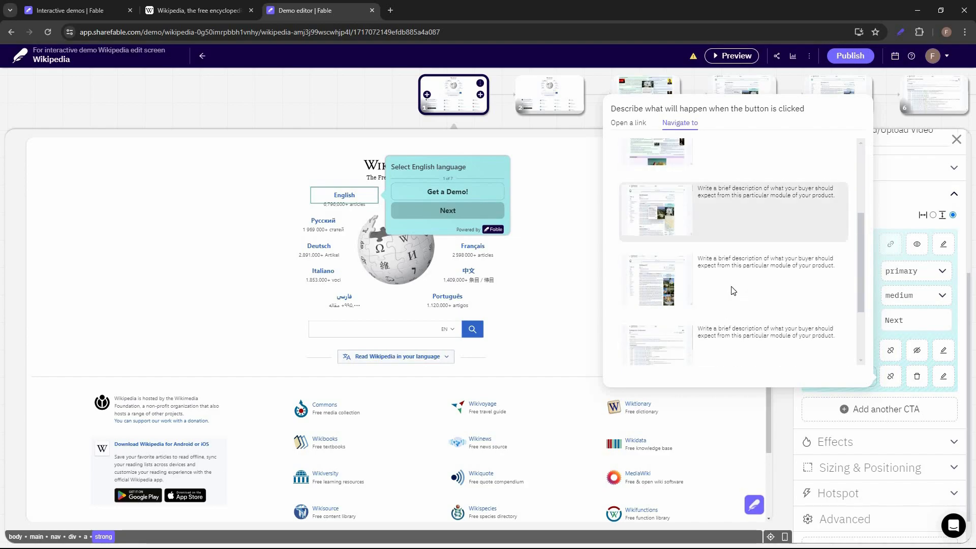
pyautogui.click(889, 247)
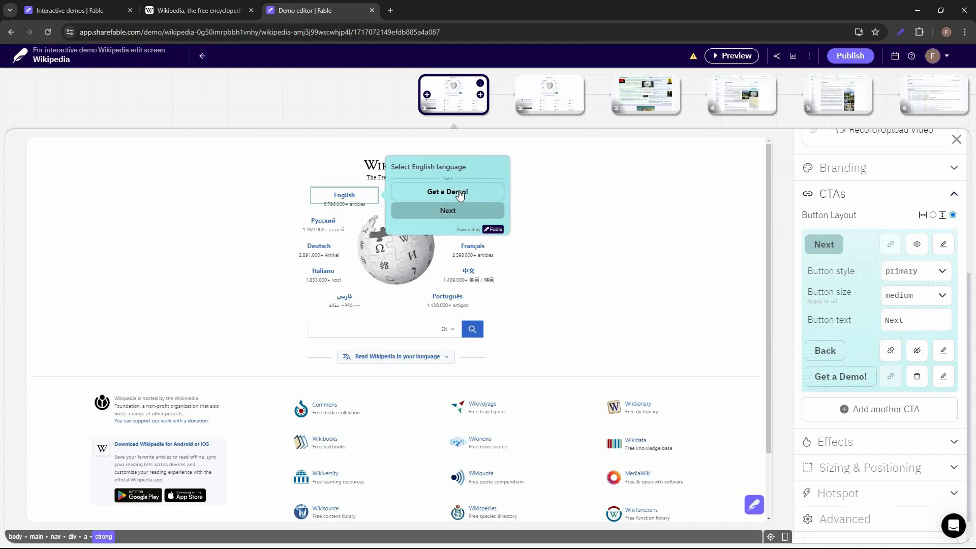
pyautogui.click(917, 377)
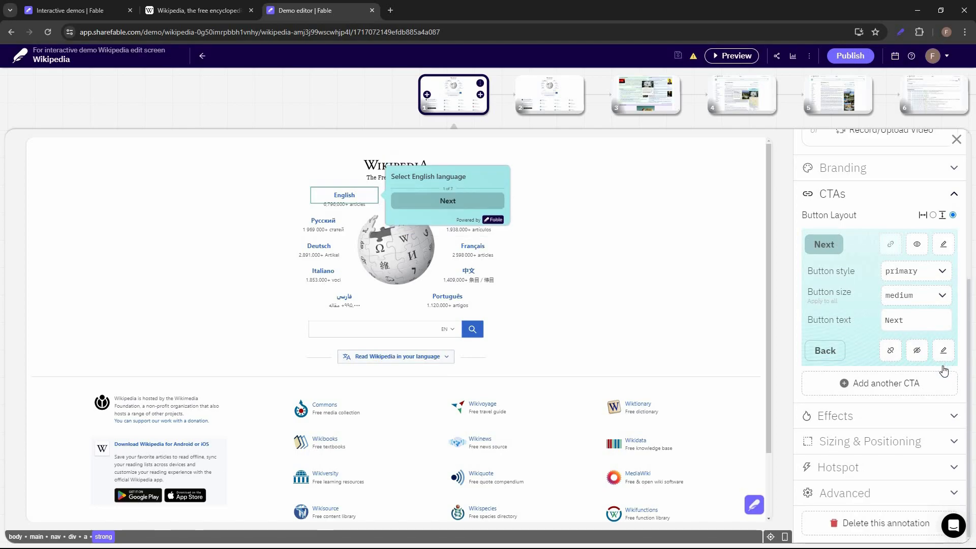
# - Choose the Sincity on-screen effect preset for the step 1 annotation, show its CSS, and save the effect
pyautogui.click(902, 409)
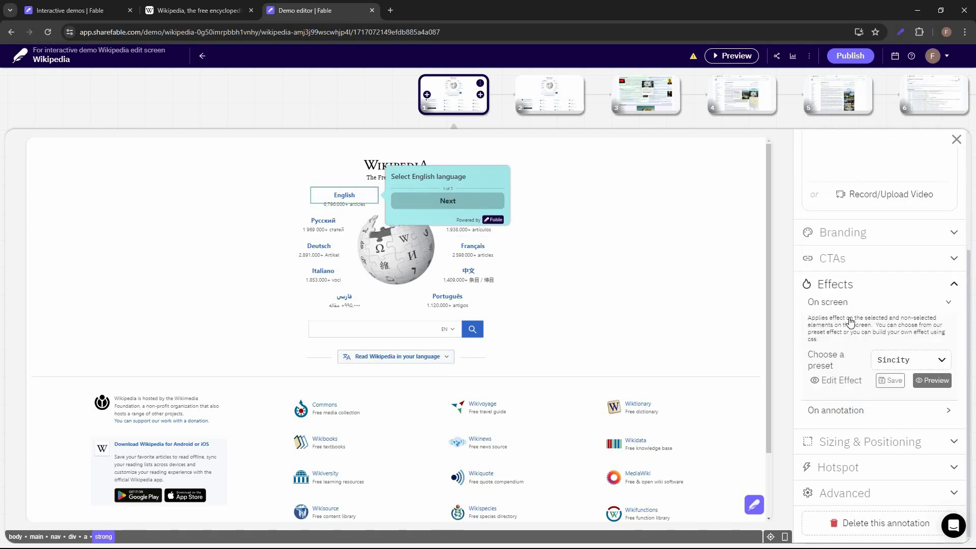
pyautogui.click(910, 359)
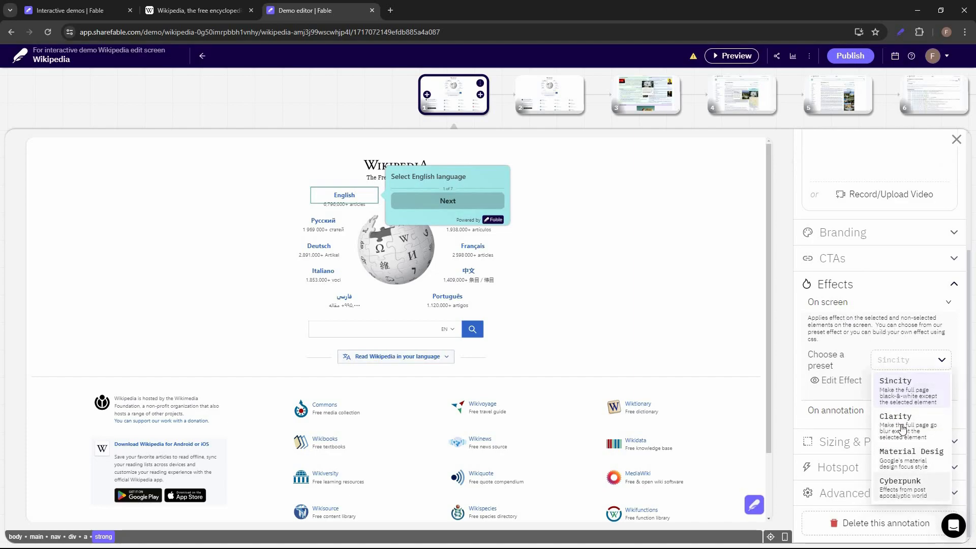
pyautogui.click(897, 386)
pyautogui.click(839, 380)
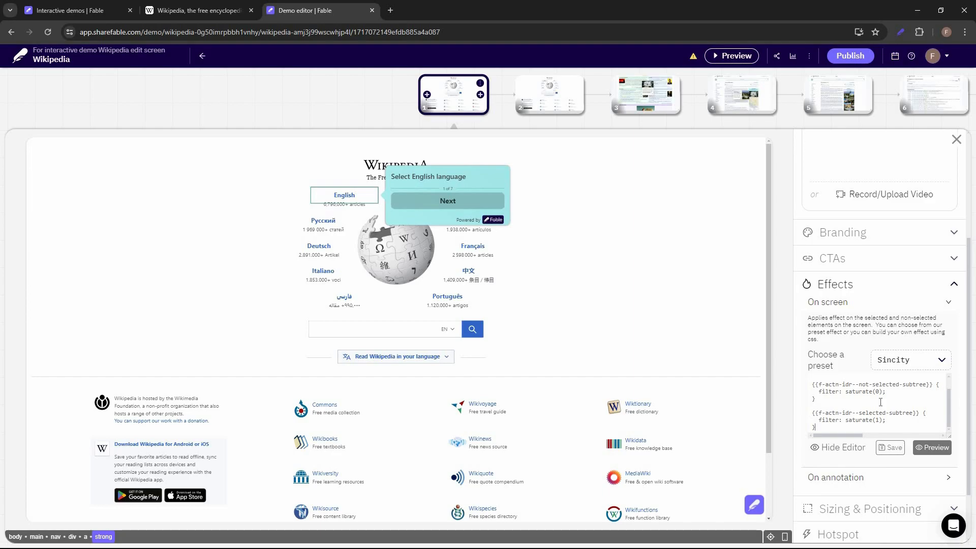
pyautogui.scroll(-1, 916, 346)
pyautogui.click(904, 395)
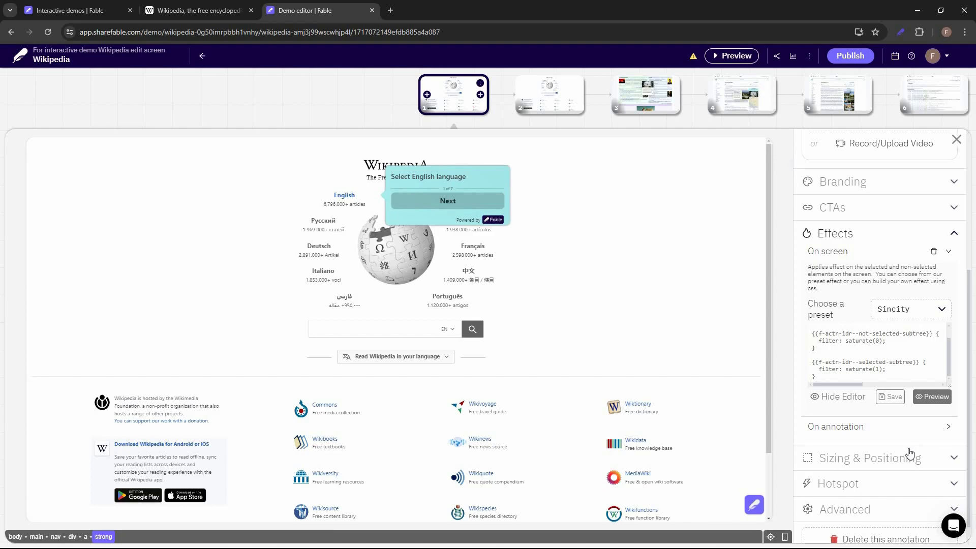
# - Choose the Beckham on-annotation effect preset for the step 1 annotation and look through the other presets
pyautogui.click(909, 426)
pyautogui.scroll(-2, 909, 406)
pyautogui.click(915, 379)
pyautogui.click(900, 437)
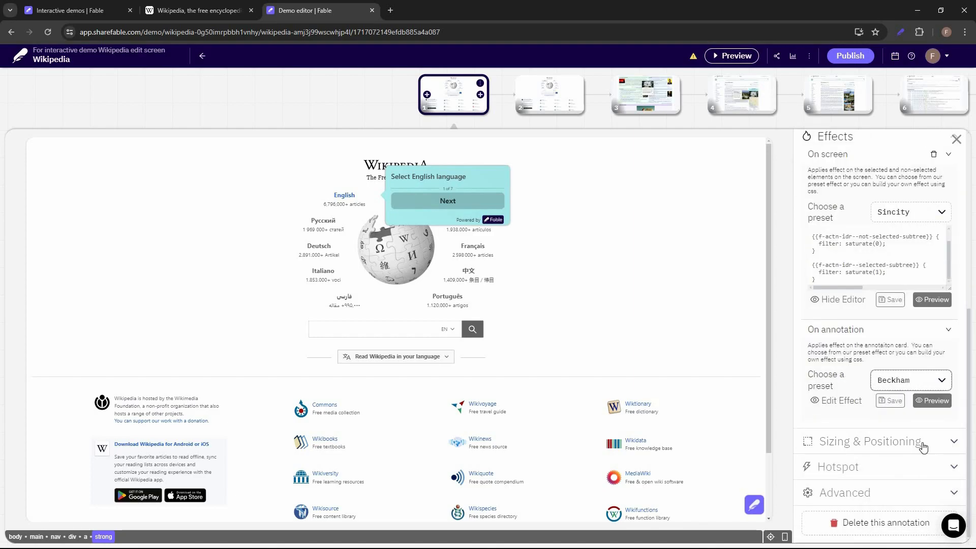
pyautogui.press('Down')
pyautogui.scroll(-3, 922, 455)
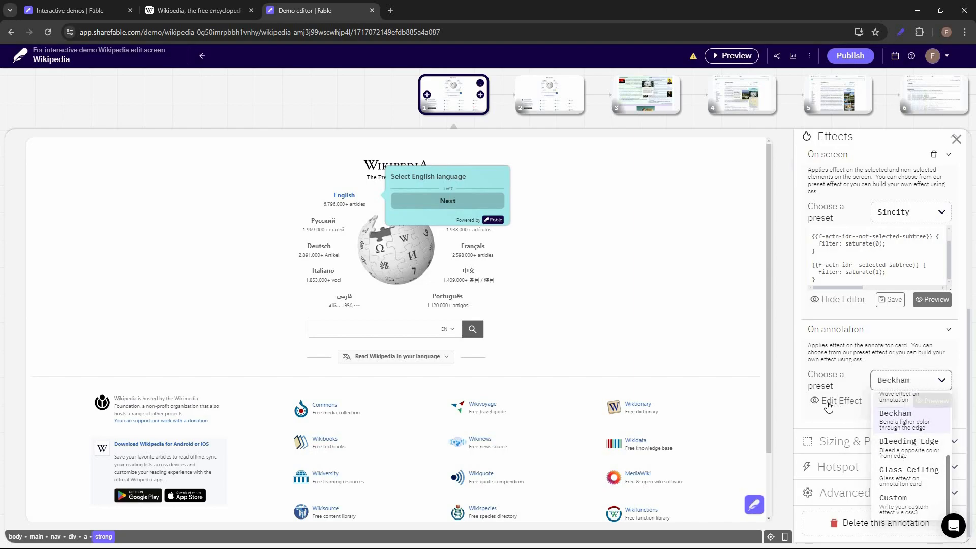
pyautogui.click(828, 405)
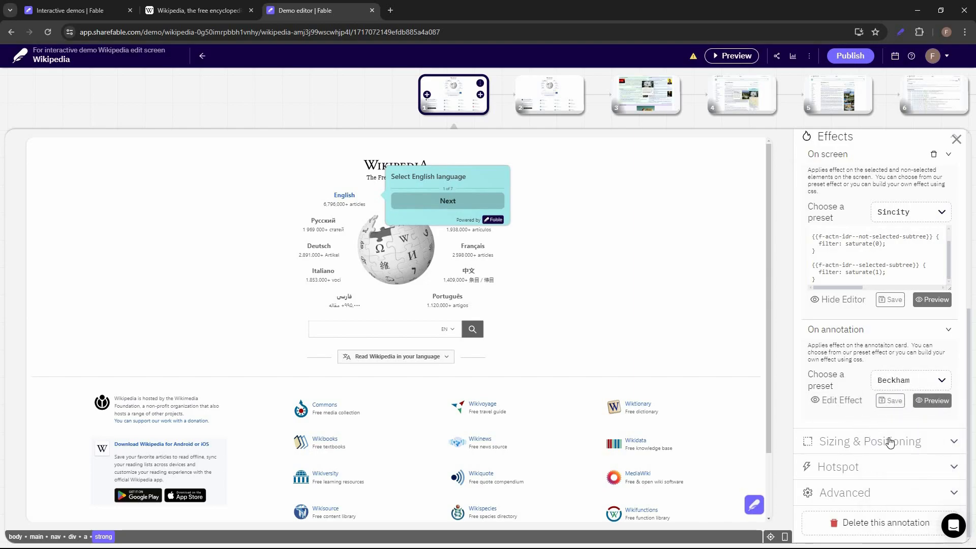
pyautogui.click(948, 154)
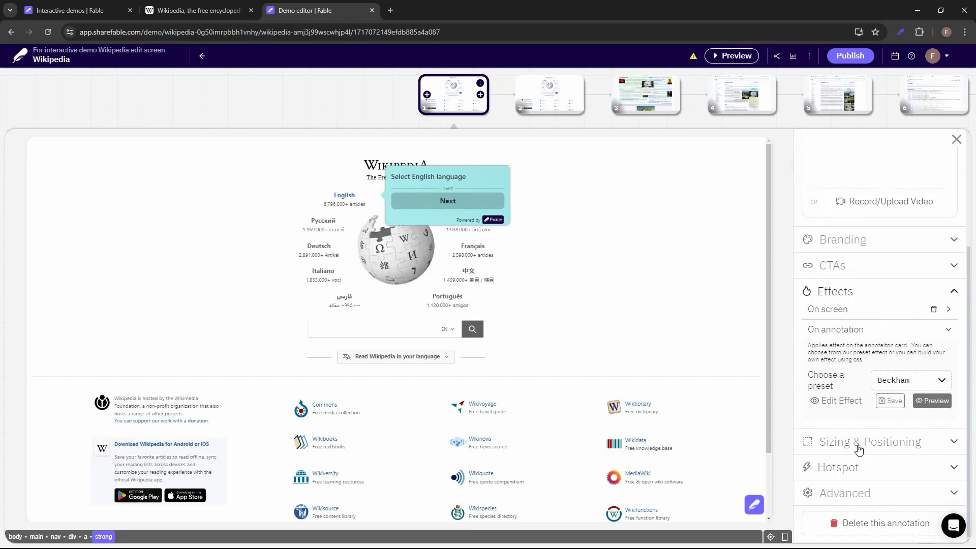
pyautogui.click(953, 291)
# - Set the step 1 annotation's custom positioning to the left center of its target element
pyautogui.click(917, 408)
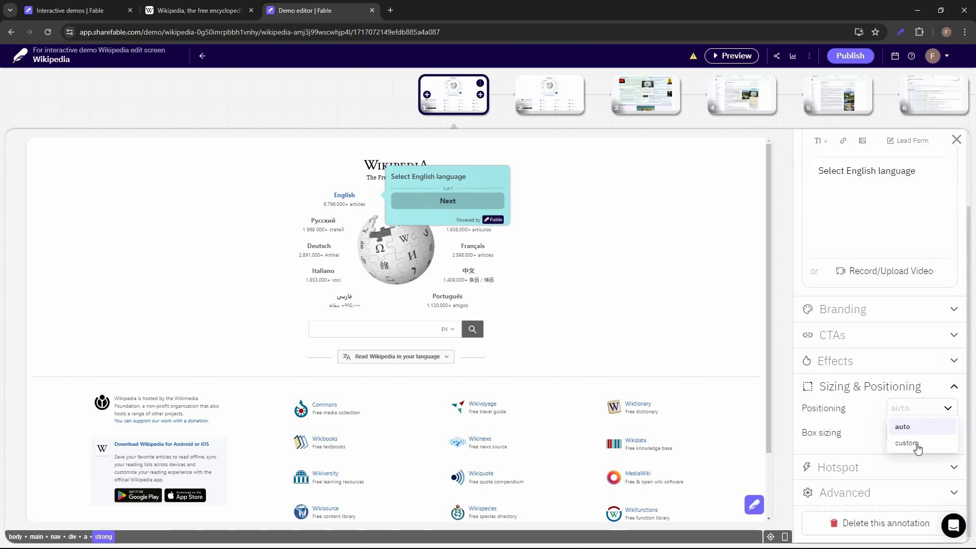
pyautogui.click(913, 443)
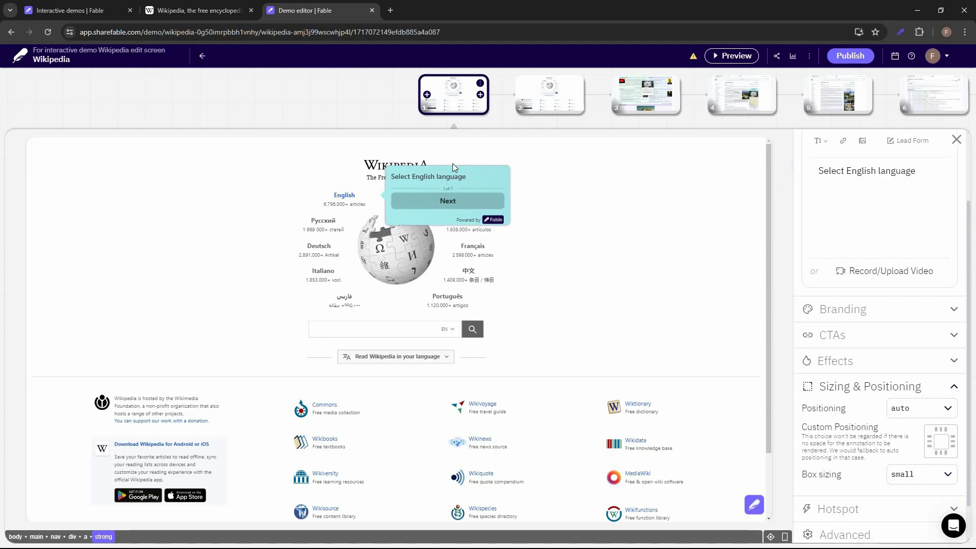
pyautogui.click(929, 443)
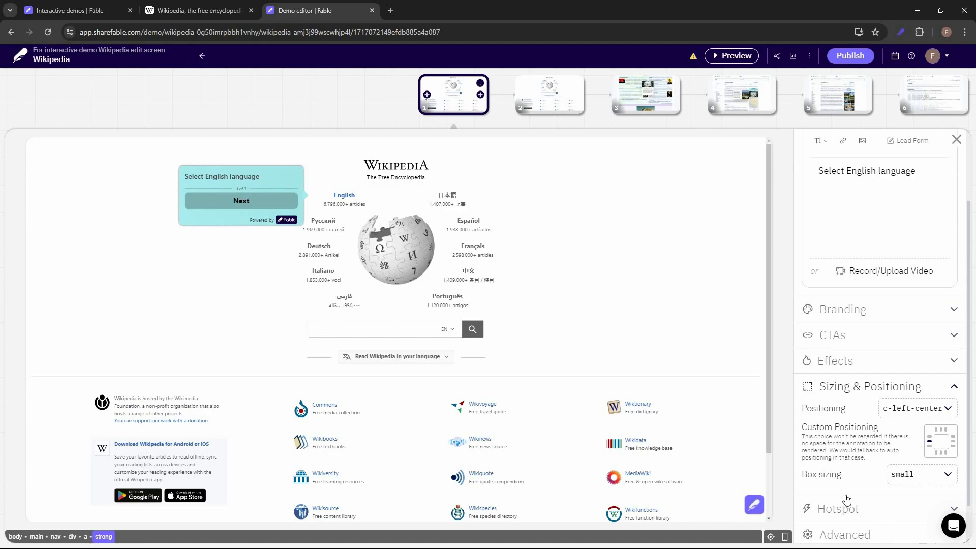
# - Try the medium and another box size on the step 1 annotation, and set it back to small
pyautogui.scroll(-2, 928, 437)
pyautogui.click(921, 433)
pyautogui.click(923, 470)
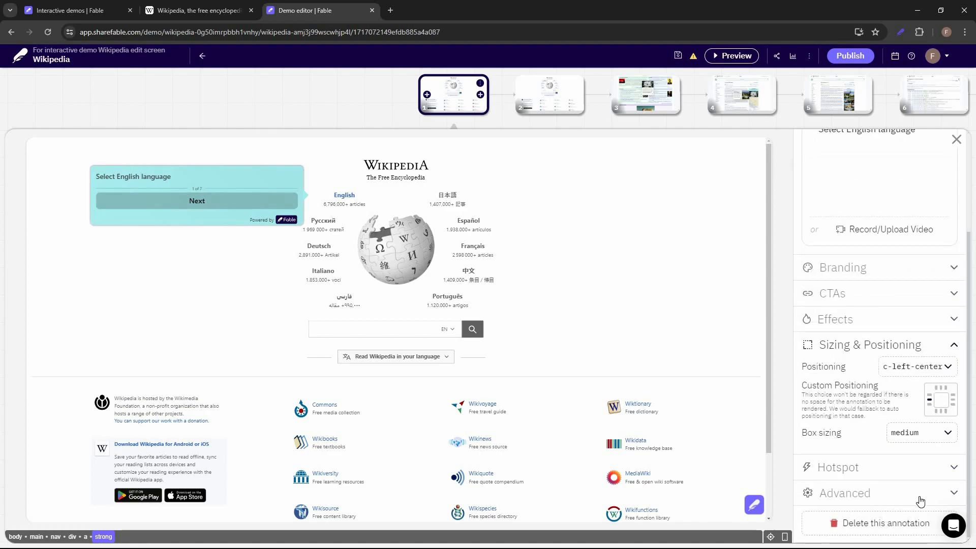
pyautogui.click(921, 432)
pyautogui.click(903, 483)
pyautogui.click(902, 432)
pyautogui.click(903, 450)
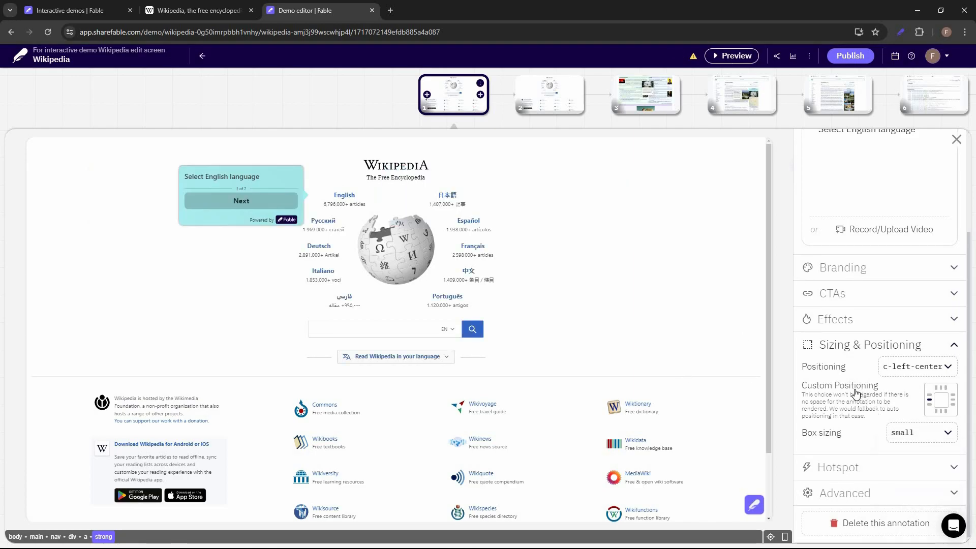
# - Try hiding the step 1 annotation through its hotspot settings, and show it again
pyautogui.scroll(-1, 905, 436)
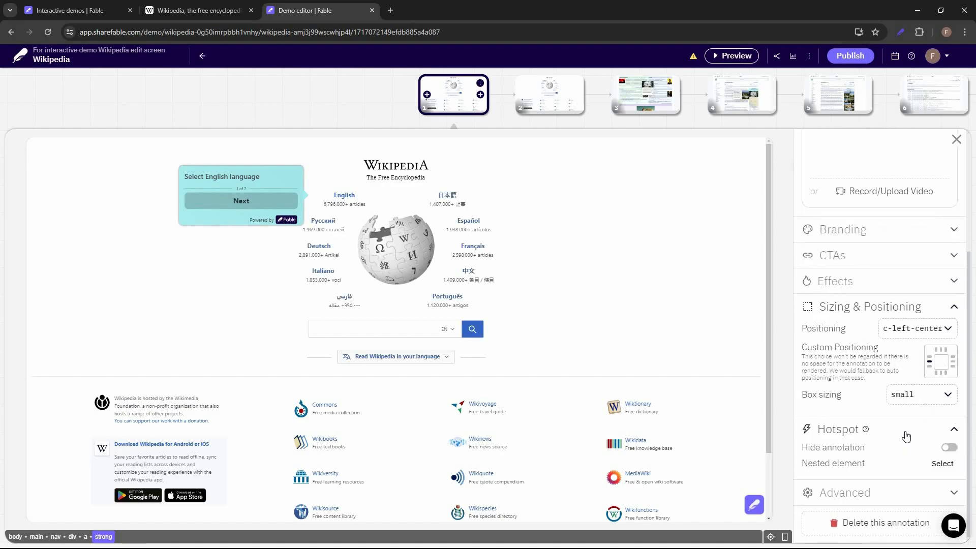
pyautogui.click(949, 449)
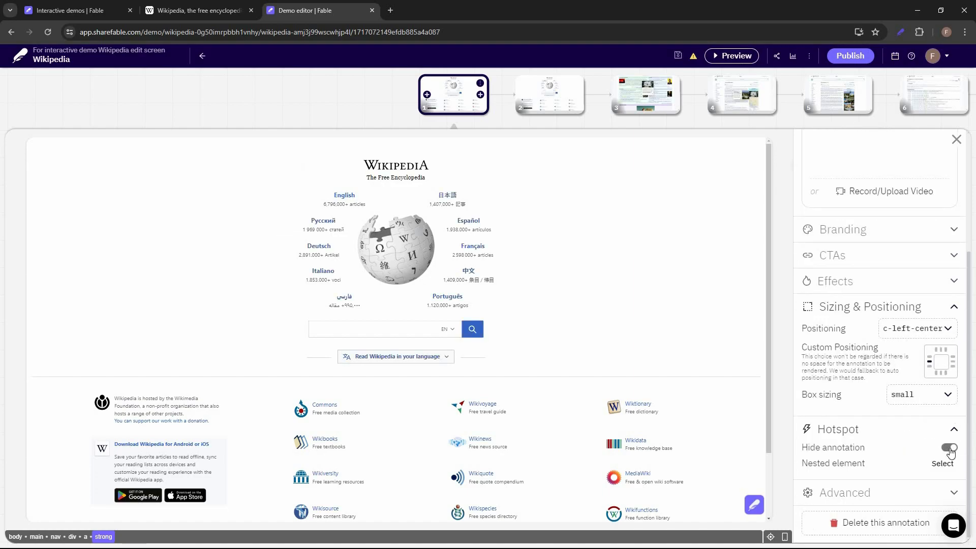
pyautogui.click(950, 449)
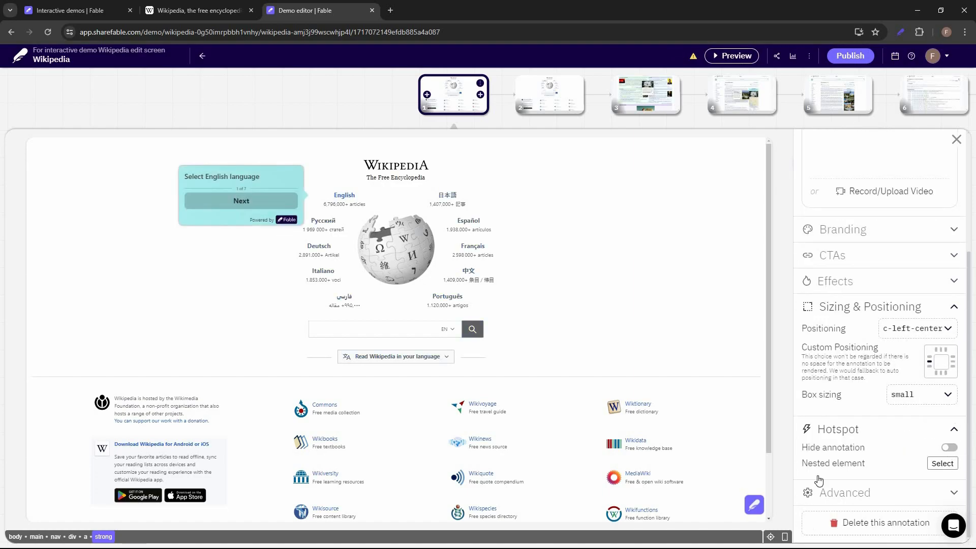
pyautogui.click(953, 434)
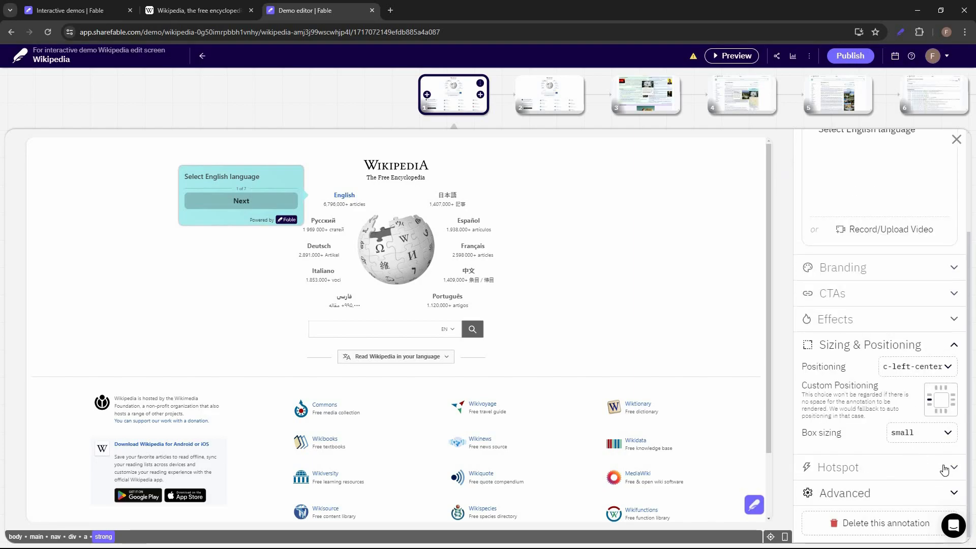
# - Examine the step 1 annotation's advanced settings, including entry point, overlay and the scroll adjustment options
pyautogui.click(954, 493)
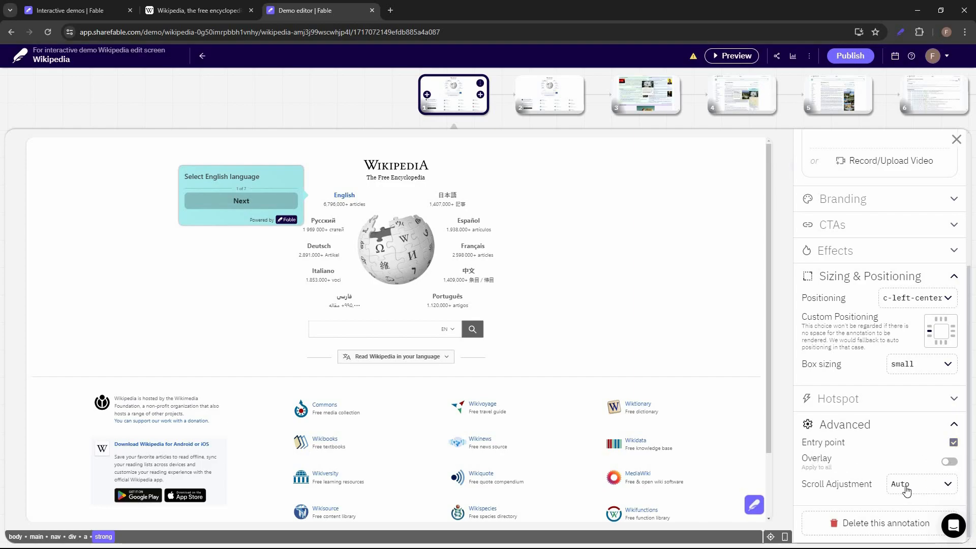
pyautogui.click(925, 485)
pyautogui.click(874, 468)
pyautogui.scroll(5, 904, 165)
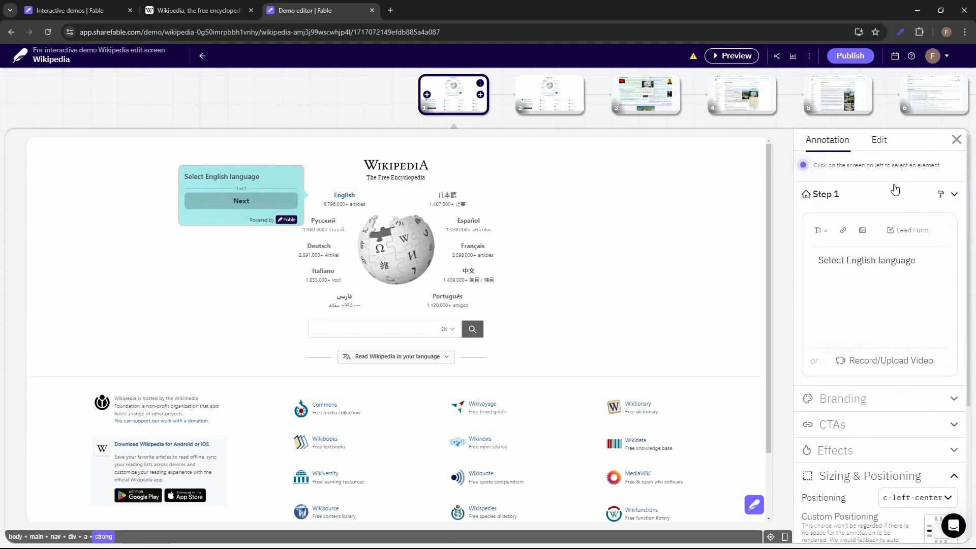
# - Edit the first screen's content by changing the "Commons" link text to "Great"
pyautogui.click(880, 143)
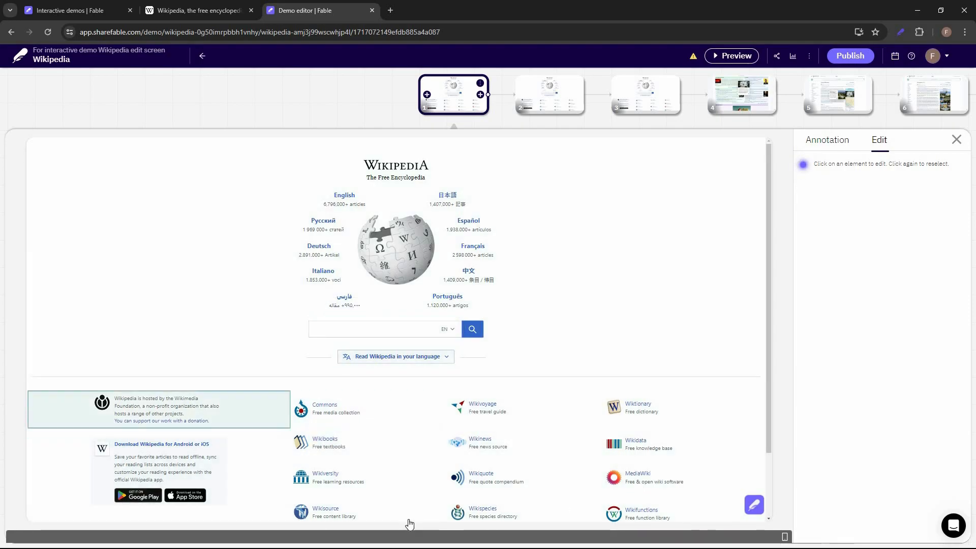
pyautogui.click(325, 409)
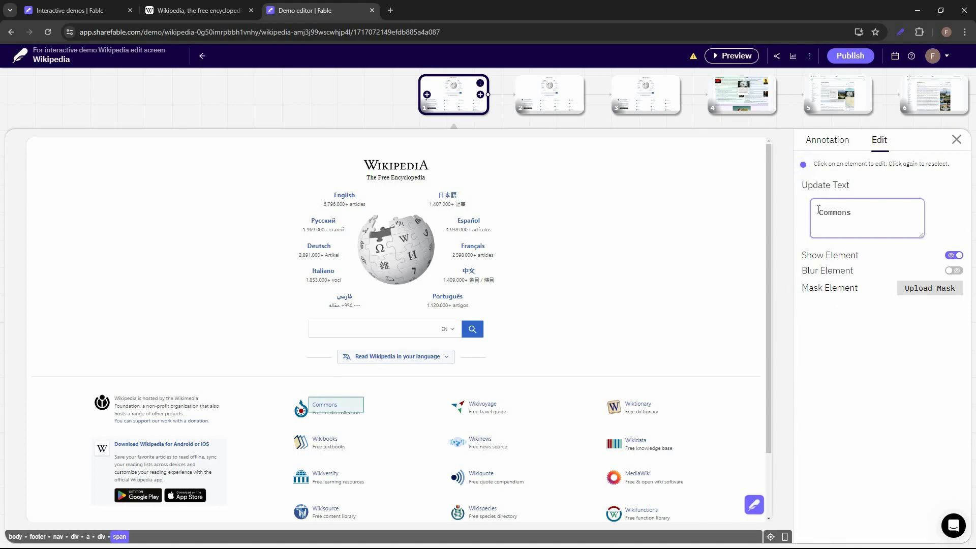
pyautogui.doubleClick(833, 216)
pyautogui.write('Great')
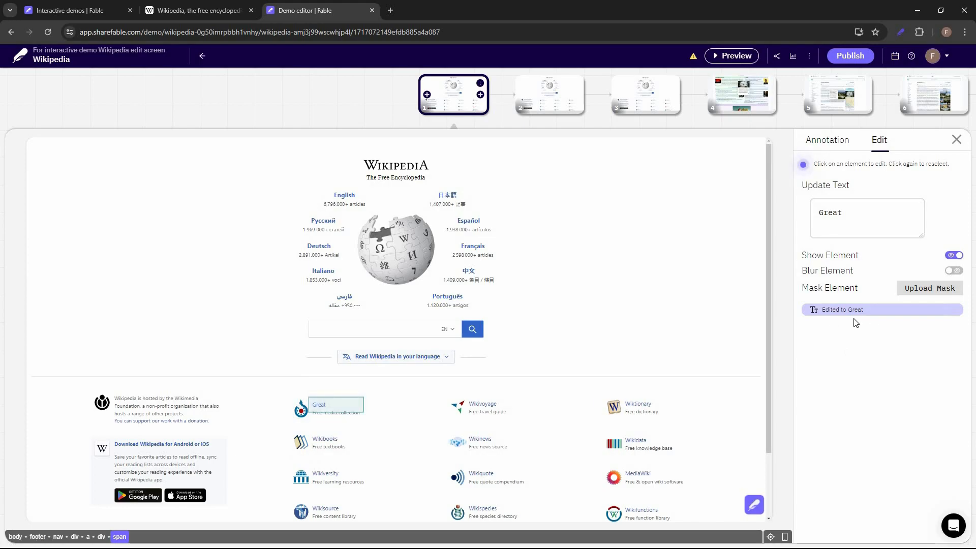
# - Try blurring the "Great" text, turn the blur off, and view the image mask's resolution options before returning to the demo canvas
pyautogui.click(953, 271)
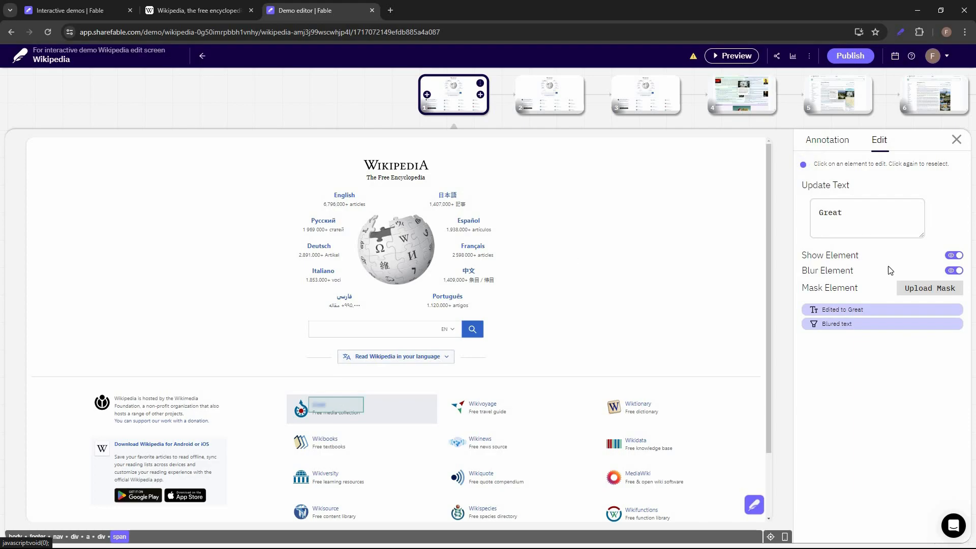
pyautogui.click(954, 270)
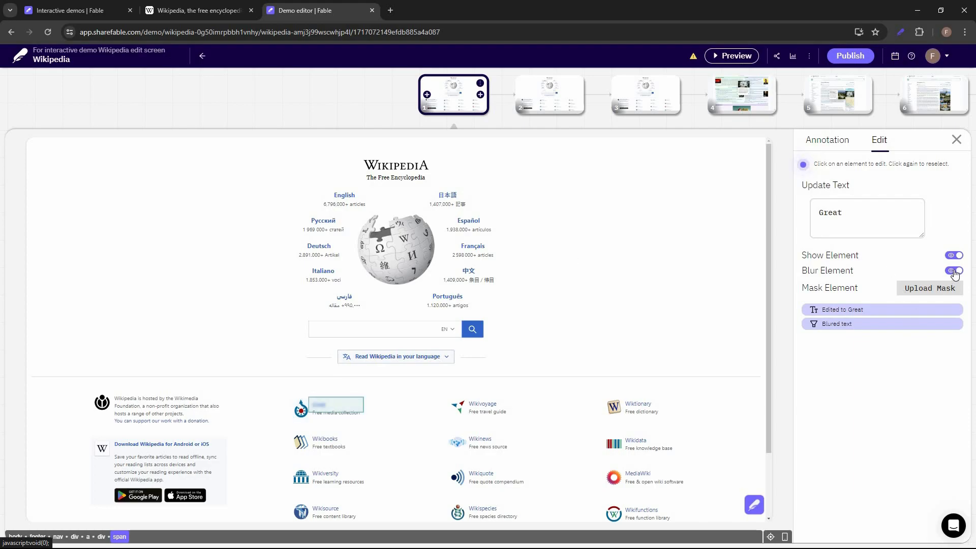
pyautogui.click(938, 288)
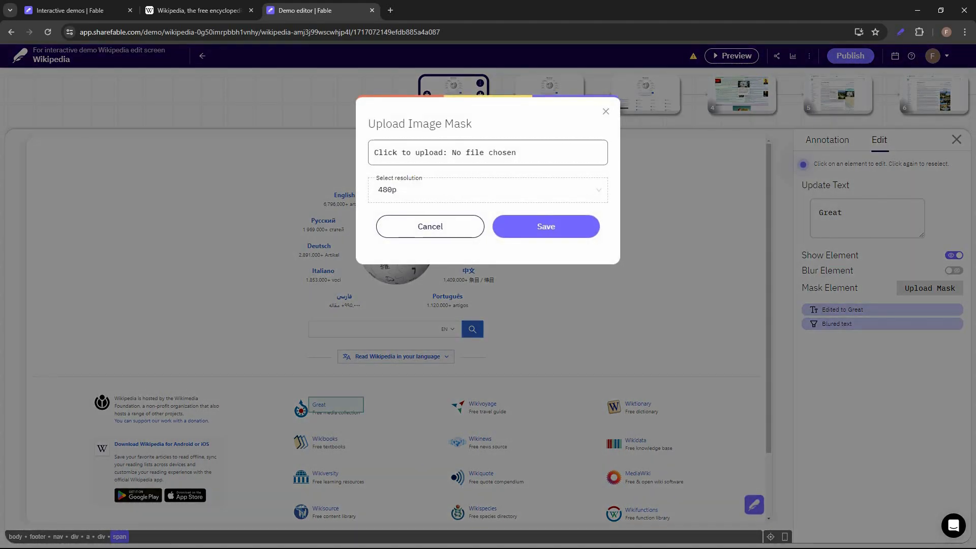
pyautogui.click(487, 201)
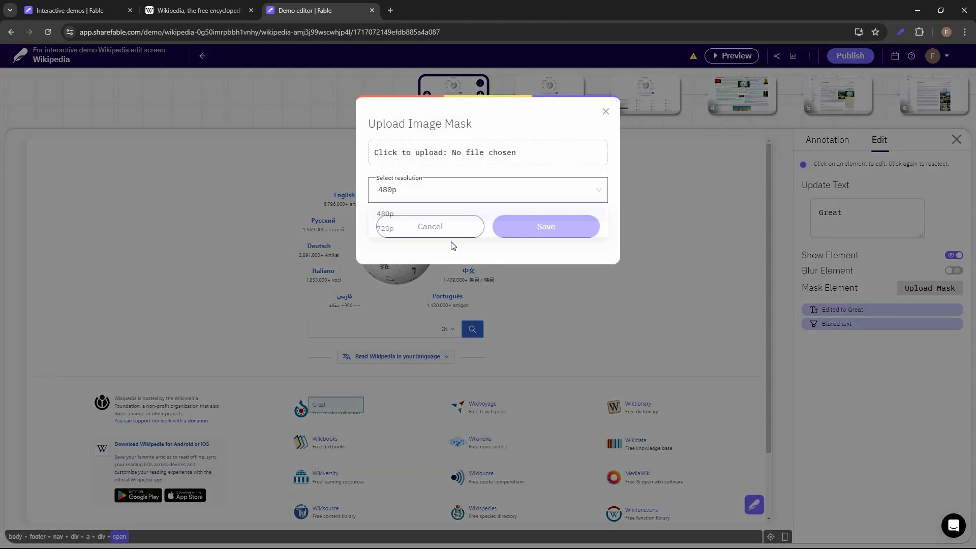
pyautogui.press('Escape')
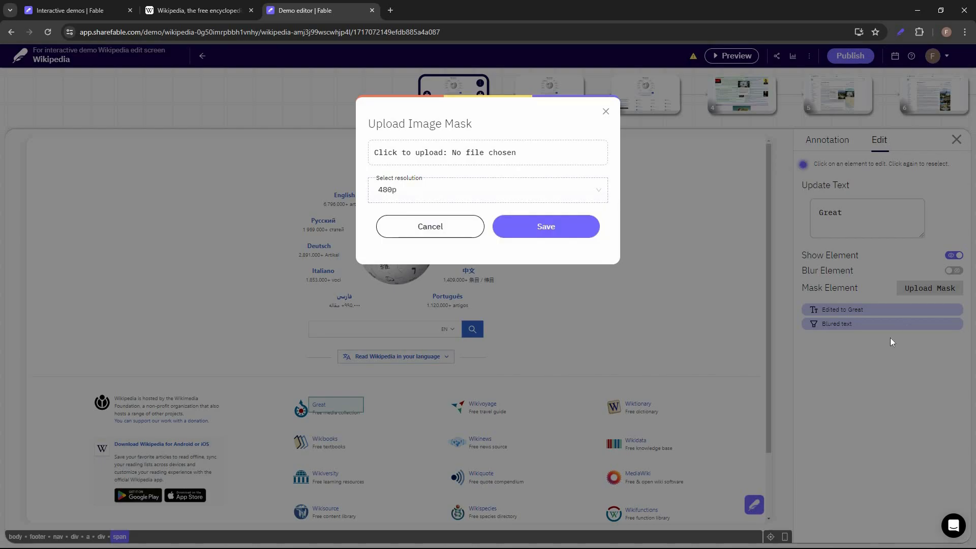
pyautogui.press('Escape')
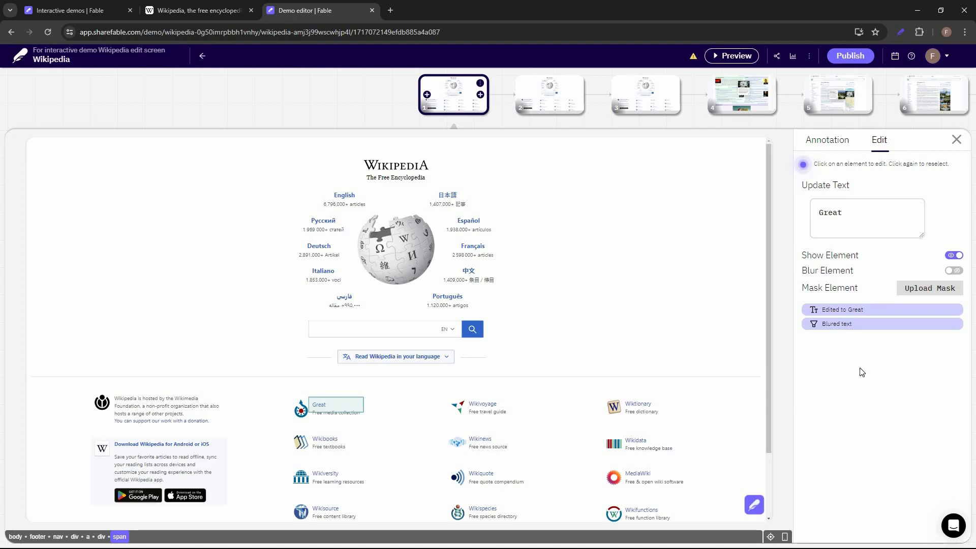
pyautogui.press('Escape')
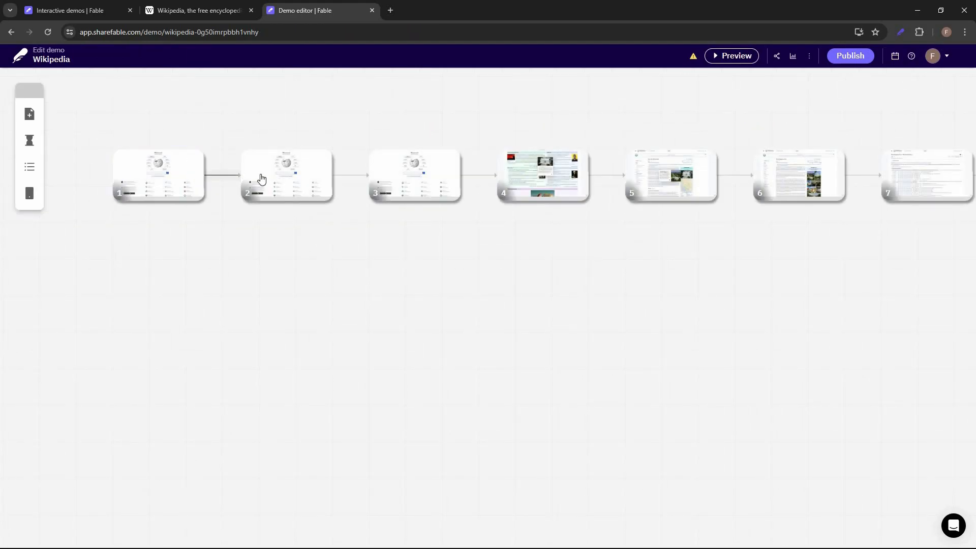
# - Move screen 2 below screen 1 on the canvas and delete the connector between screens 2 and 3
pyautogui.moveTo(287, 176); pyautogui.dragTo(159, 341)
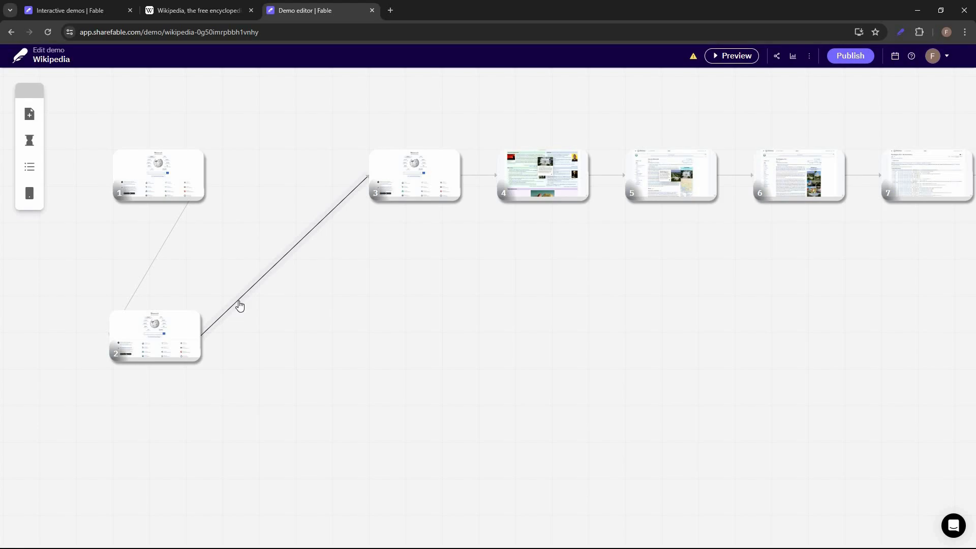
pyautogui.click(152, 331)
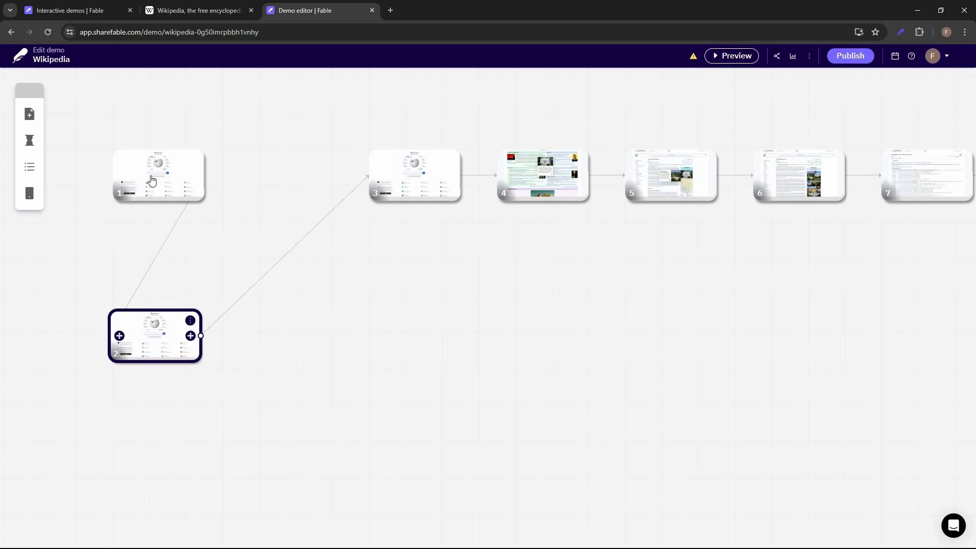
pyautogui.click(175, 181)
pyautogui.click(252, 291)
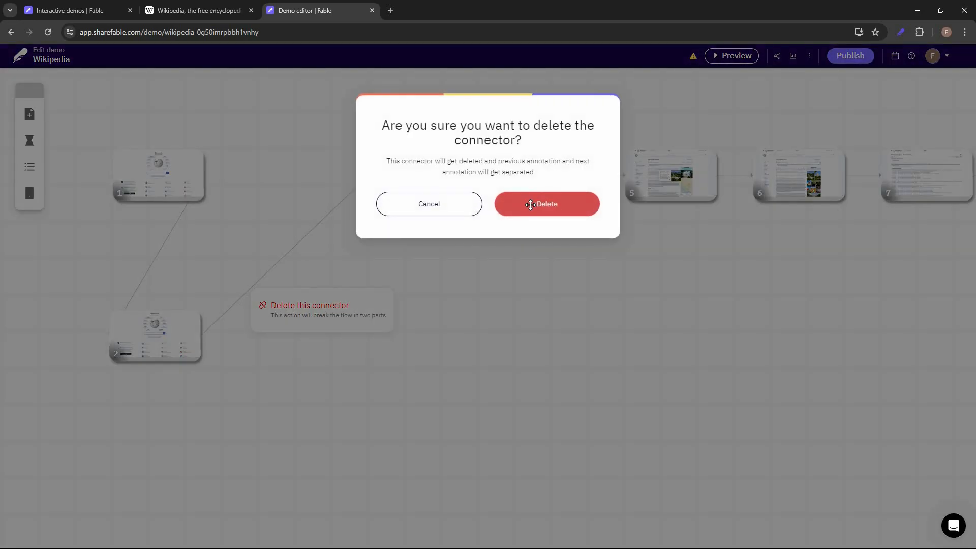
pyautogui.click(530, 206)
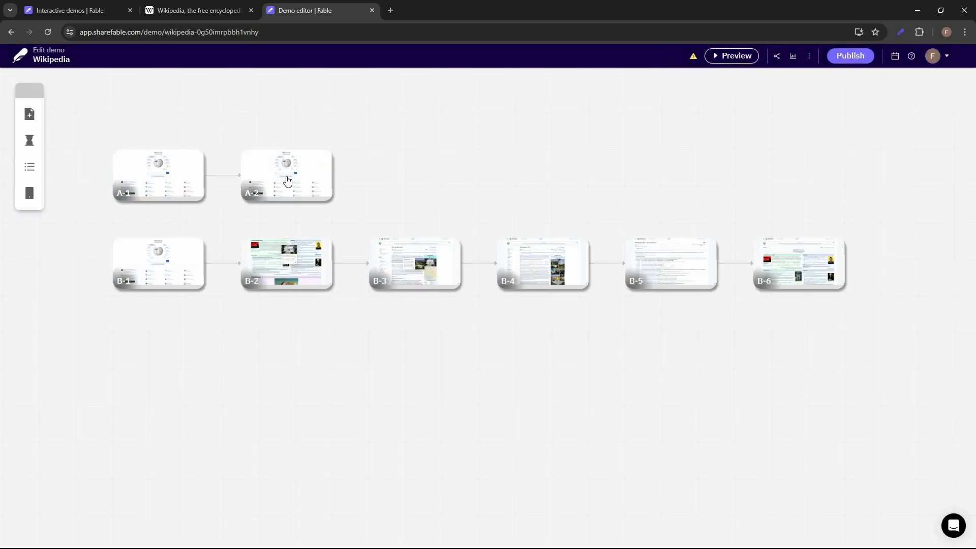
# - View the options for creating a new annotation after screen A-1 and the screens available to add to the demo
pyautogui.moveTo(207, 270)
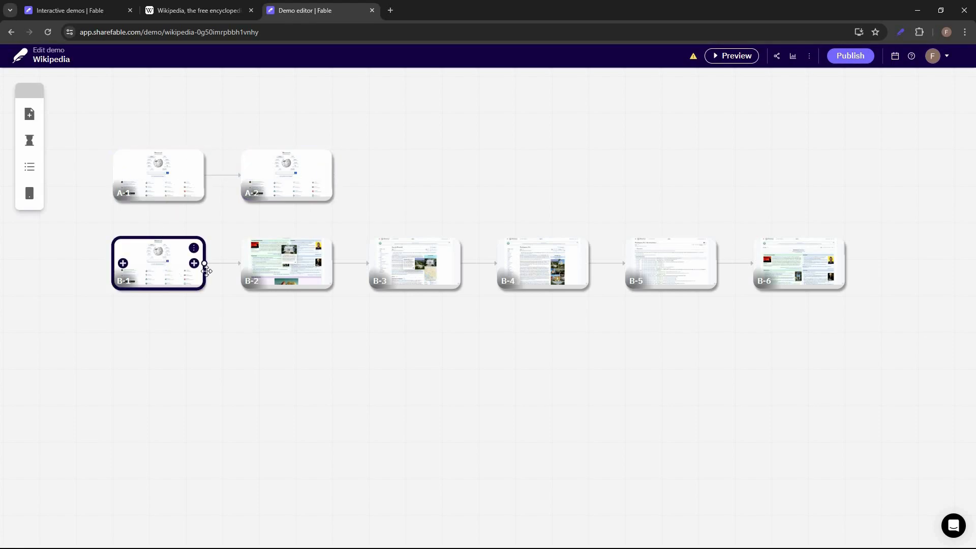
pyautogui.moveTo(284, 265)
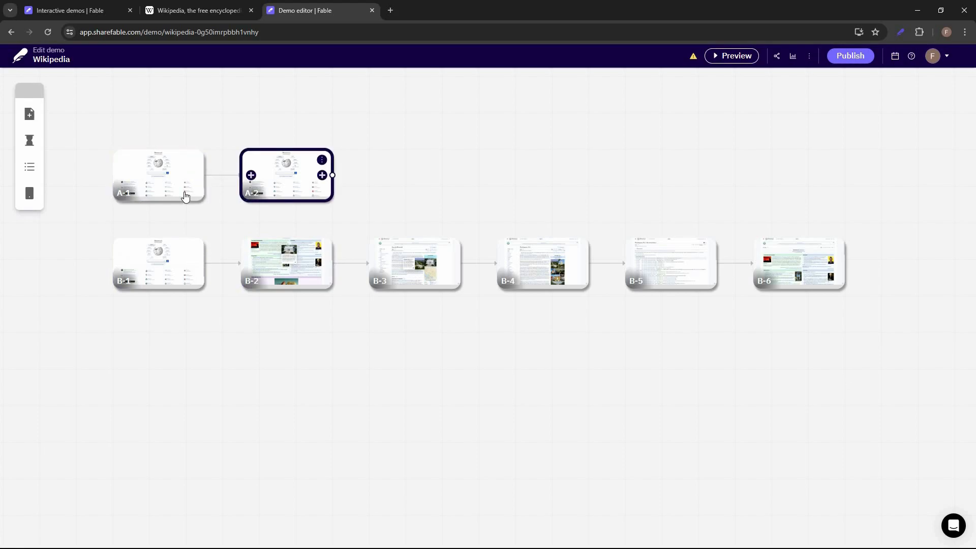
pyautogui.click(194, 160)
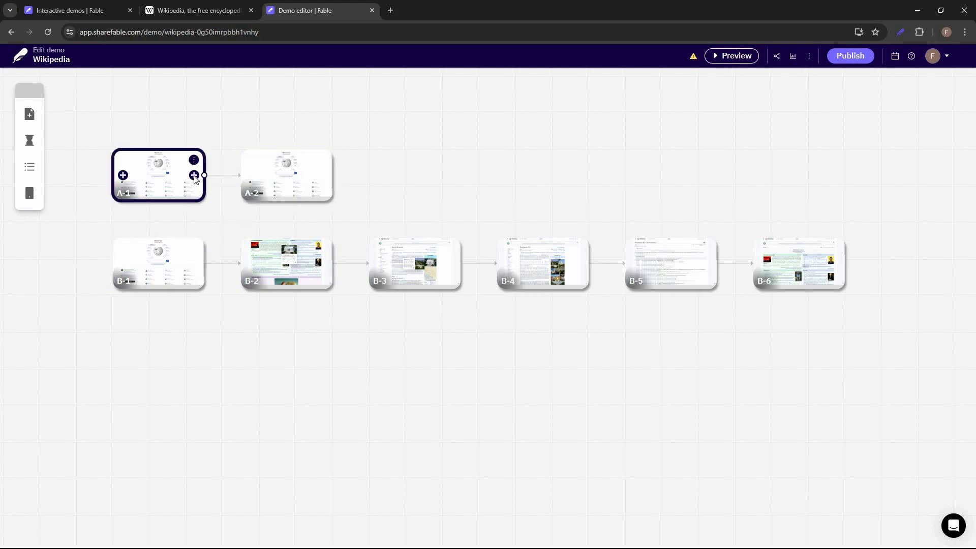
pyautogui.click(198, 176)
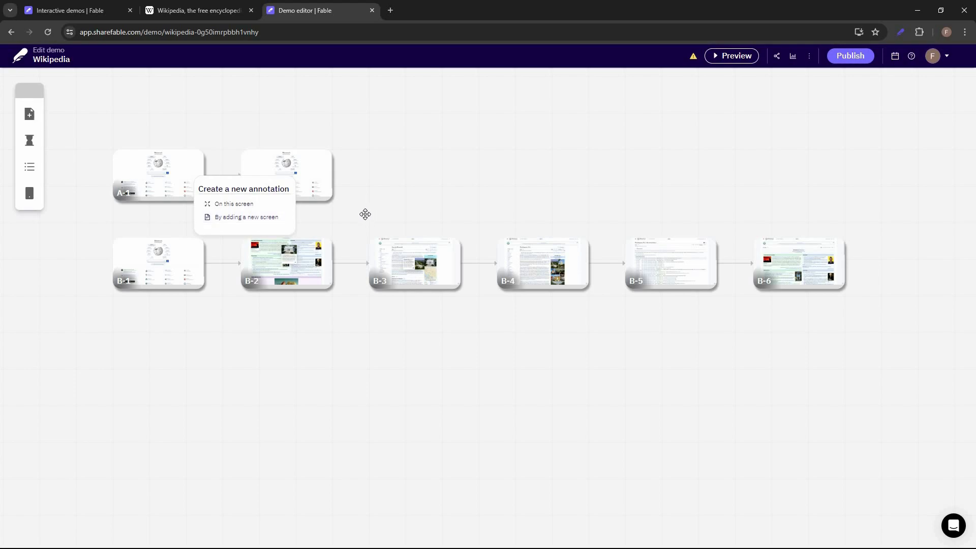
pyautogui.click(367, 213)
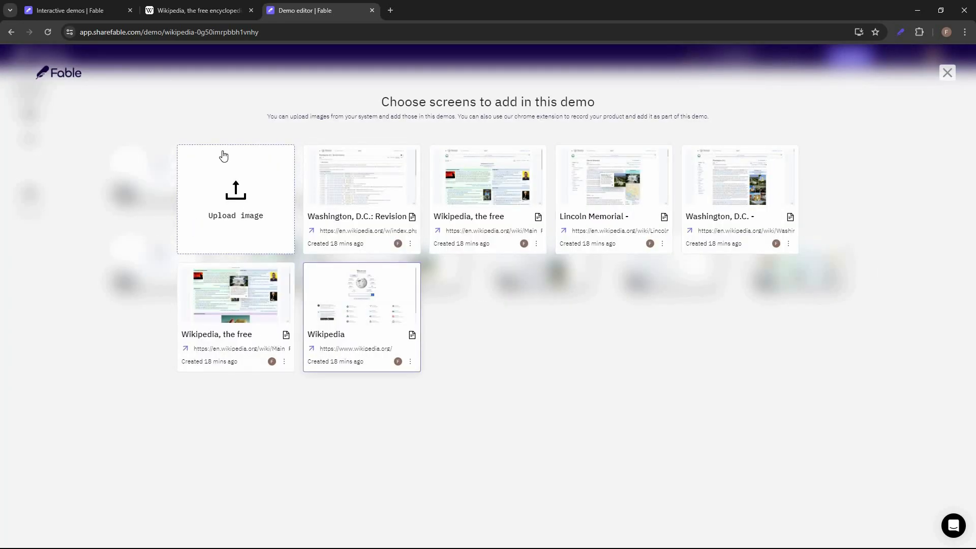
pyautogui.click(947, 72)
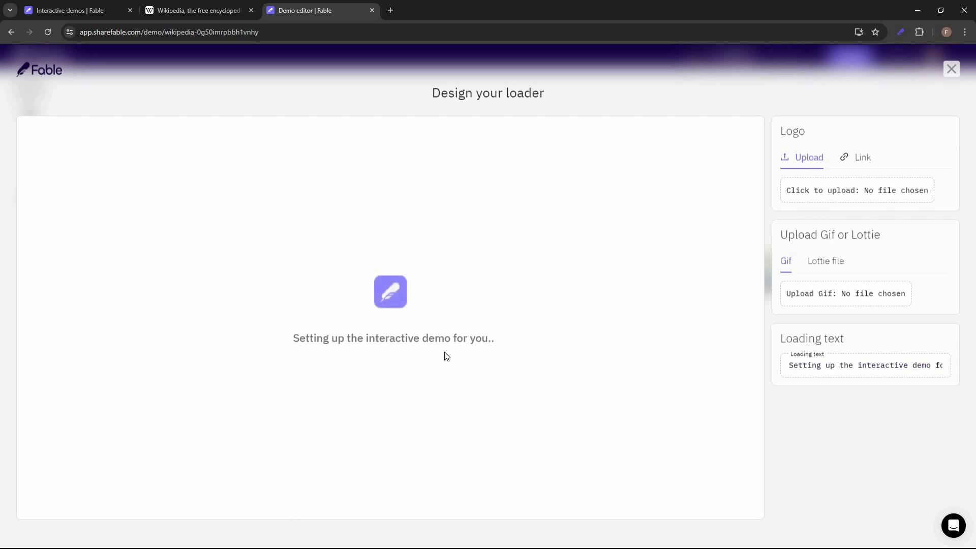
# - View the loader's loading text setting and return to the demo canvas
pyautogui.click(812, 365)
pyautogui.click(951, 68)
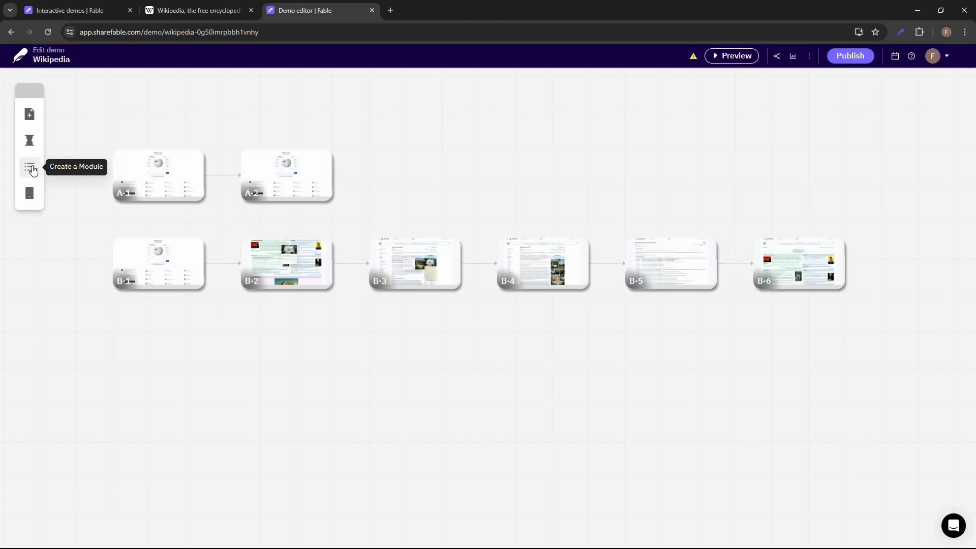
# - Create a module named "Start" and assign it the flow beginning at screen A-1, "Select English language"
pyautogui.click(31, 168)
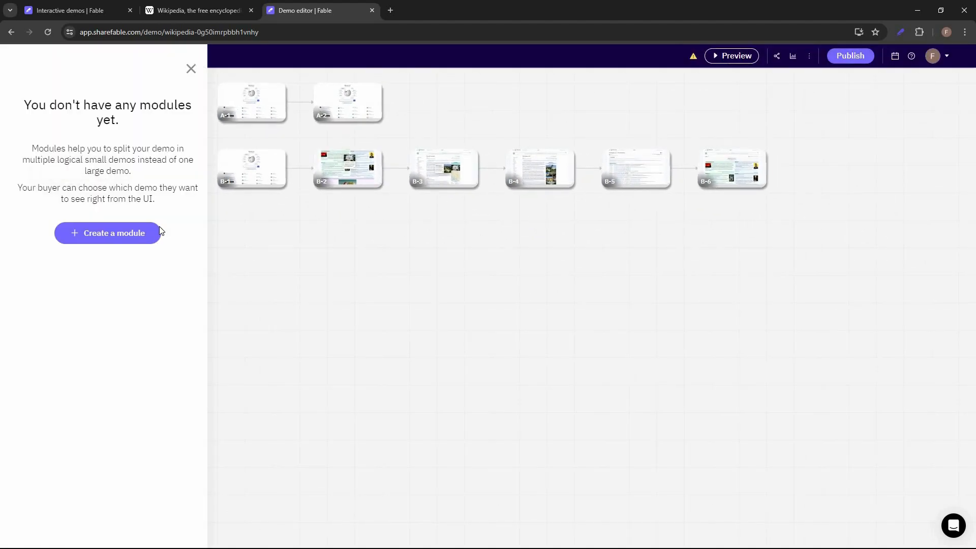
pyautogui.click(120, 279)
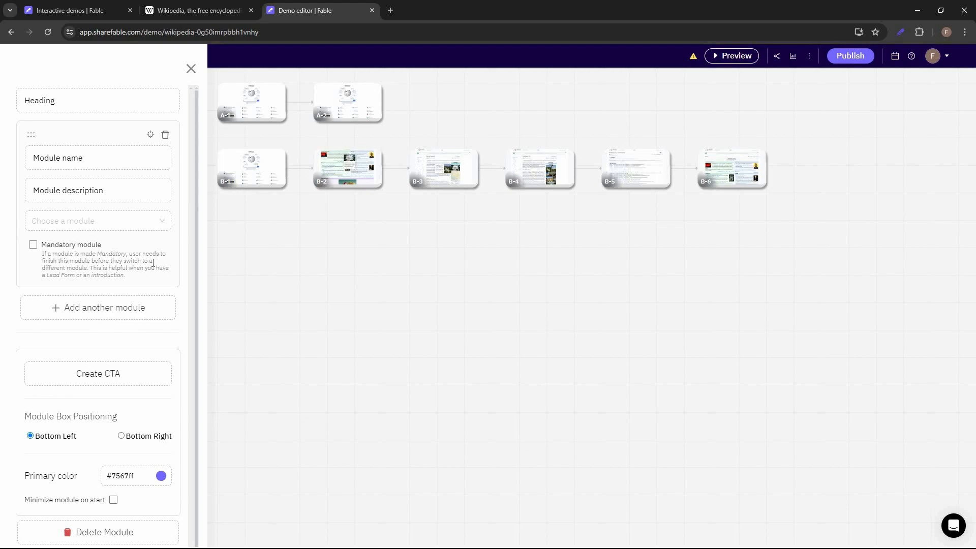
pyautogui.click(35, 158)
pyautogui.click(73, 163)
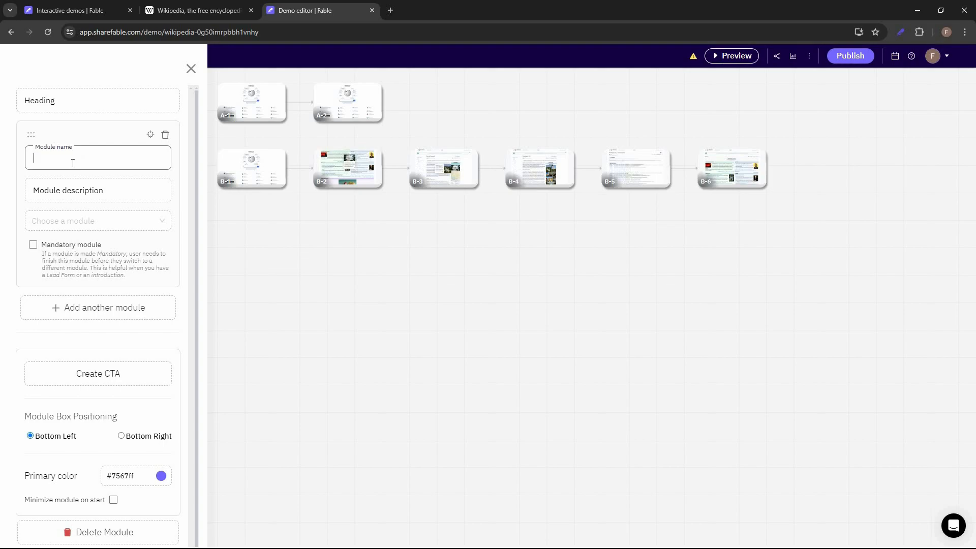
pyautogui.click(70, 190)
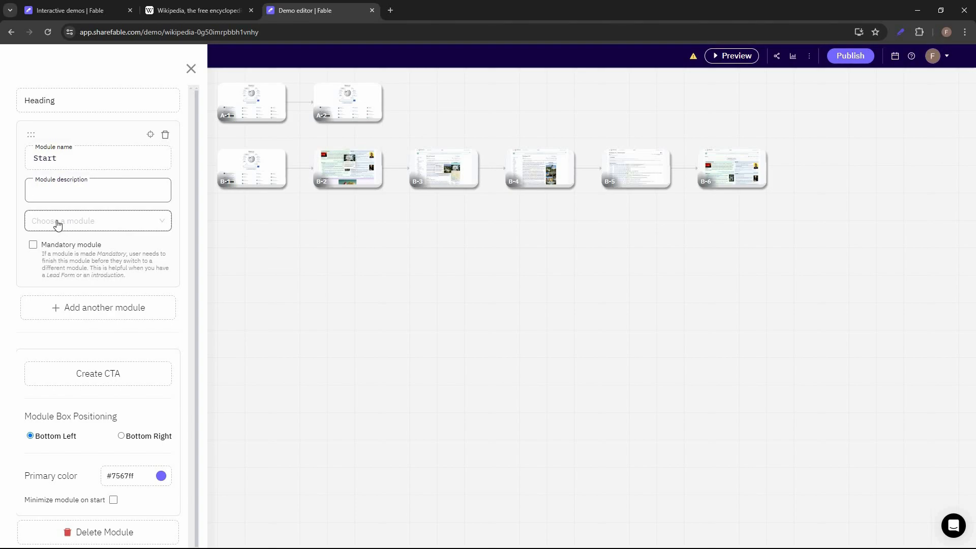
pyautogui.click(102, 222)
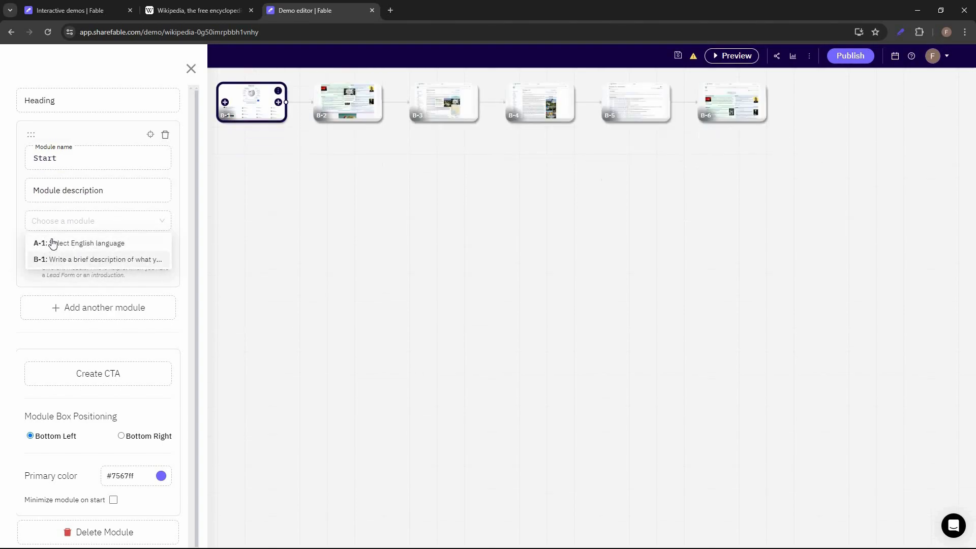
pyautogui.click(68, 243)
# - Set the module list's heading to "GGG" and add a "Book Demo" call-to-action button
pyautogui.click(104, 169)
pyautogui.click(72, 105)
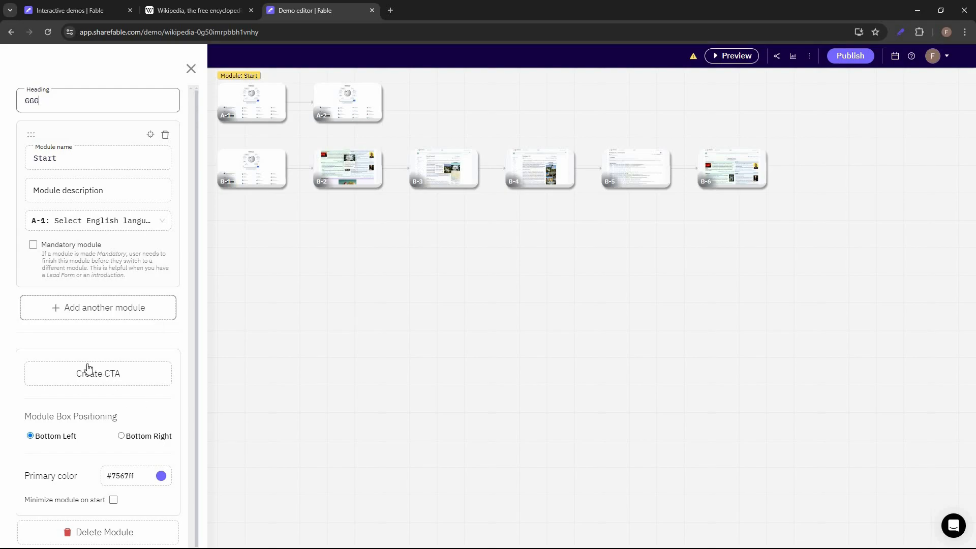
pyautogui.scroll(-1, 131, 368)
pyautogui.click(158, 375)
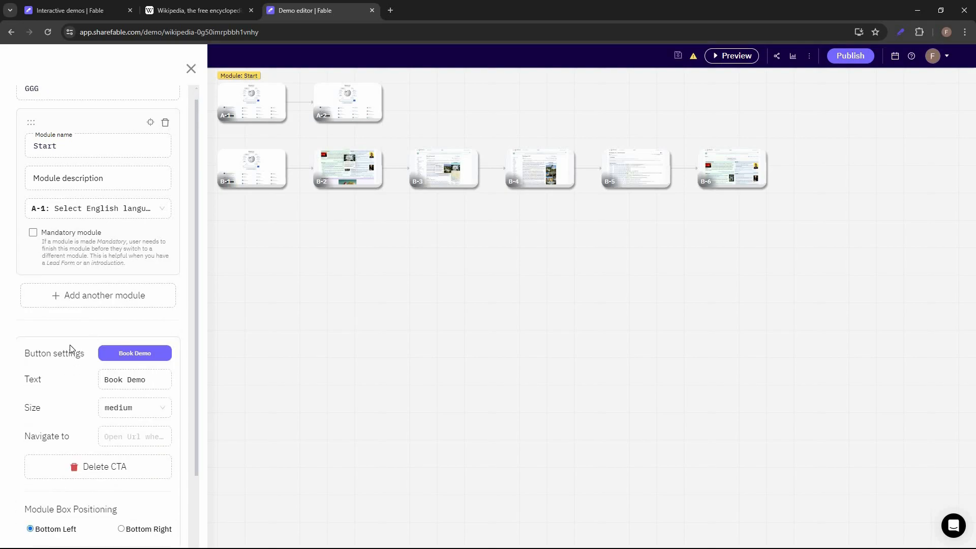
pyautogui.scroll(-1, 77, 356)
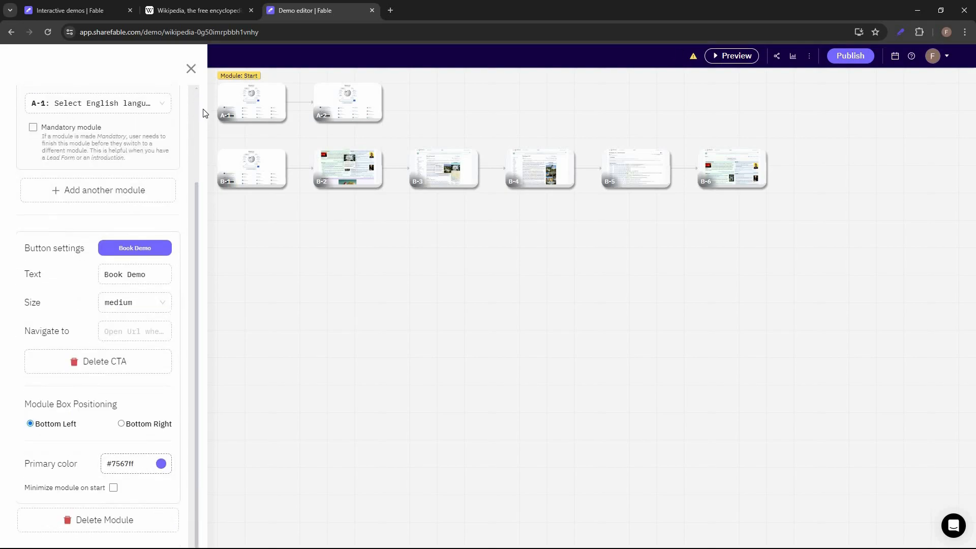
pyautogui.click(191, 68)
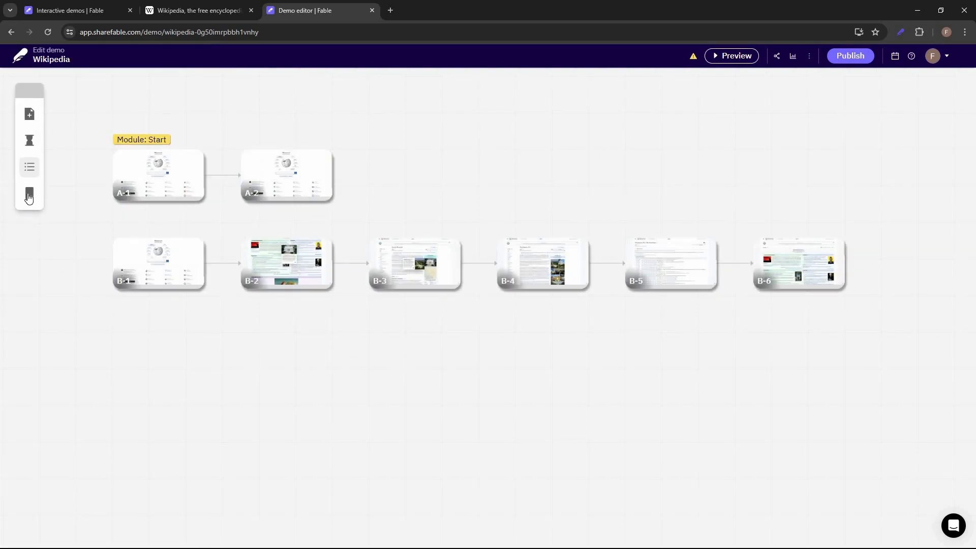
# - Compare the mobile responsiveness options for responsive and non-responsive applications, leaving the settings without making the demo mobile responsive
pyautogui.click(29, 195)
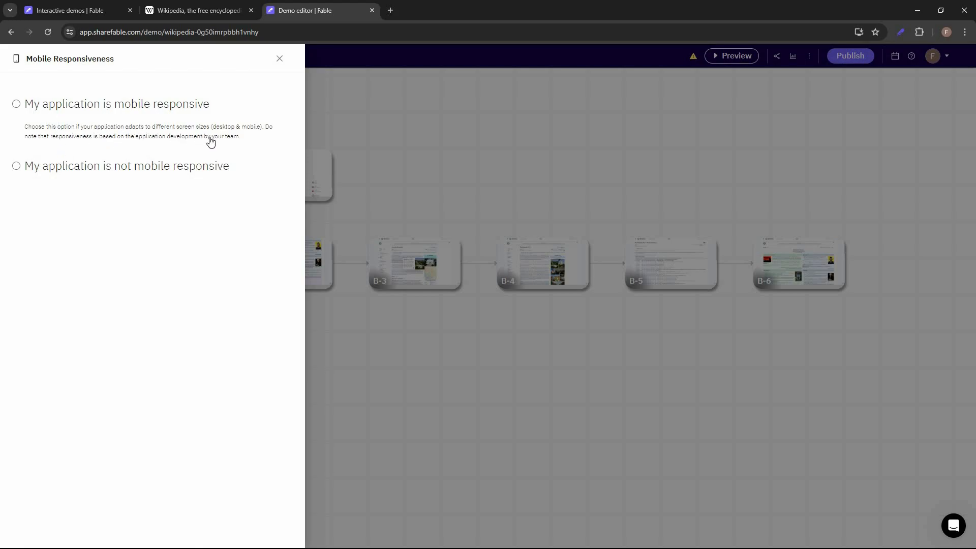
pyautogui.click(16, 168)
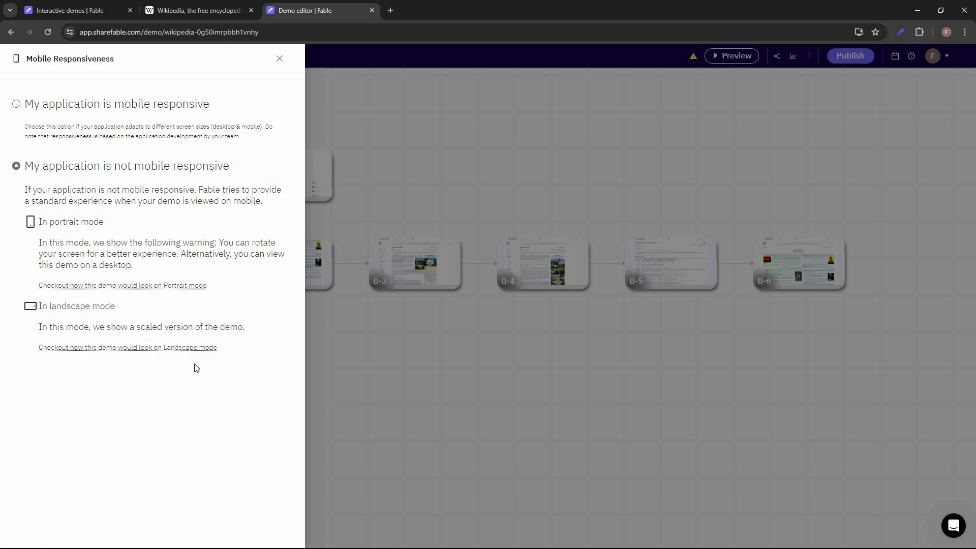
pyautogui.click(17, 104)
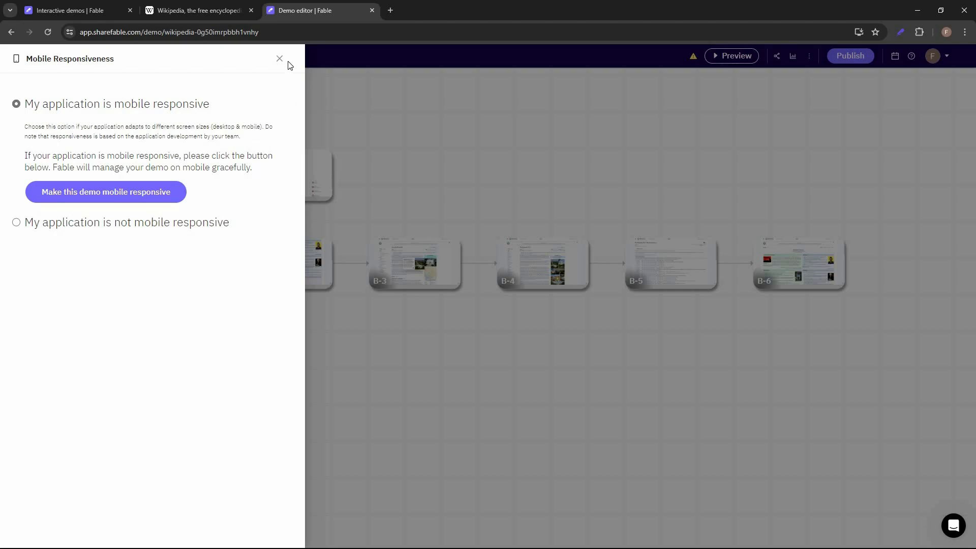
pyautogui.click(318, 380)
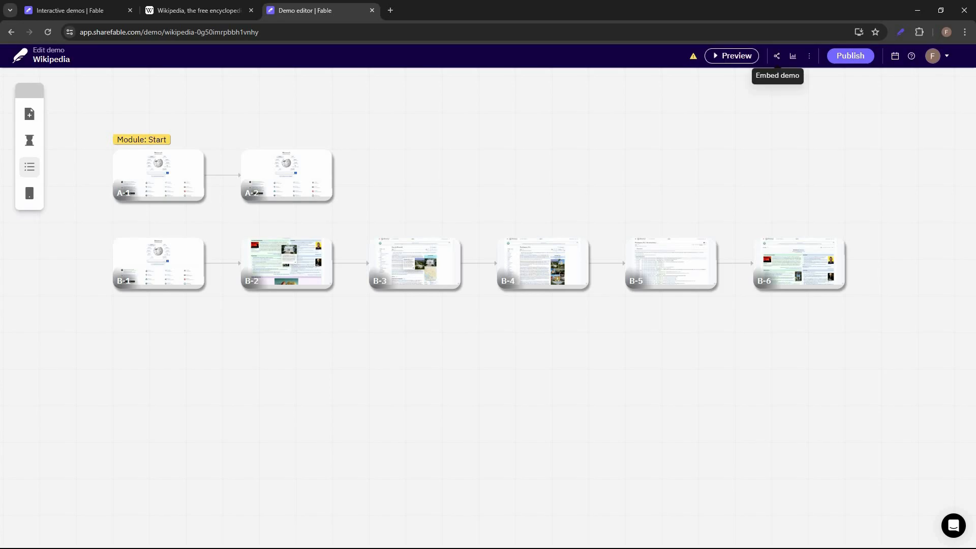
# - View the demo's embed options and publish the Wikipedia demo
pyautogui.click(778, 57)
pyautogui.click(734, 76)
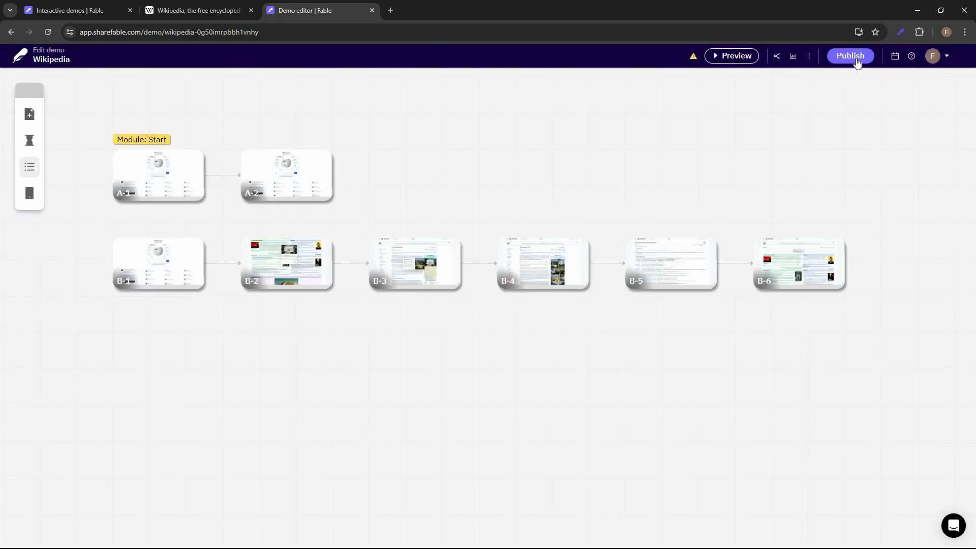
pyautogui.click(857, 58)
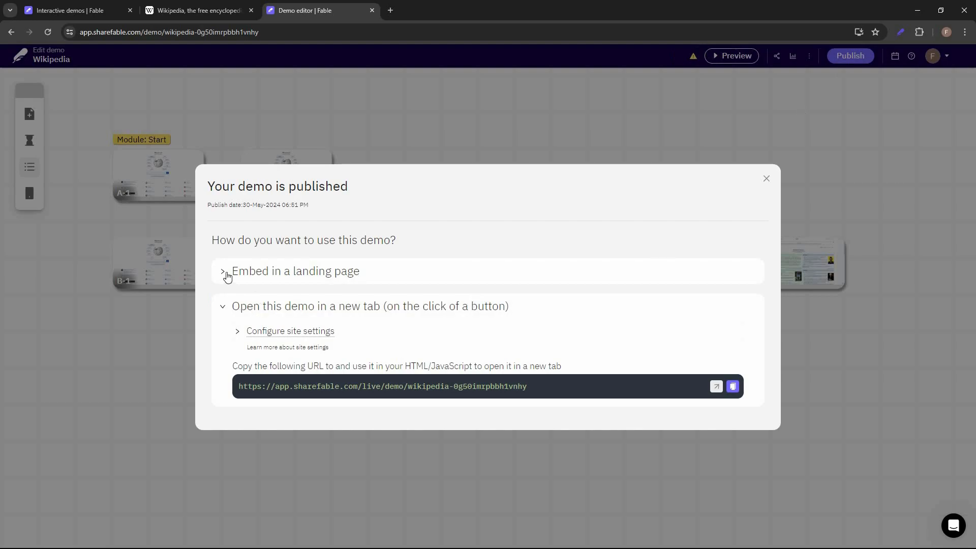
# - Review the landing-page embed code and open the published demo in a new tab to examine it
pyautogui.click(228, 275)
pyautogui.click(316, 314)
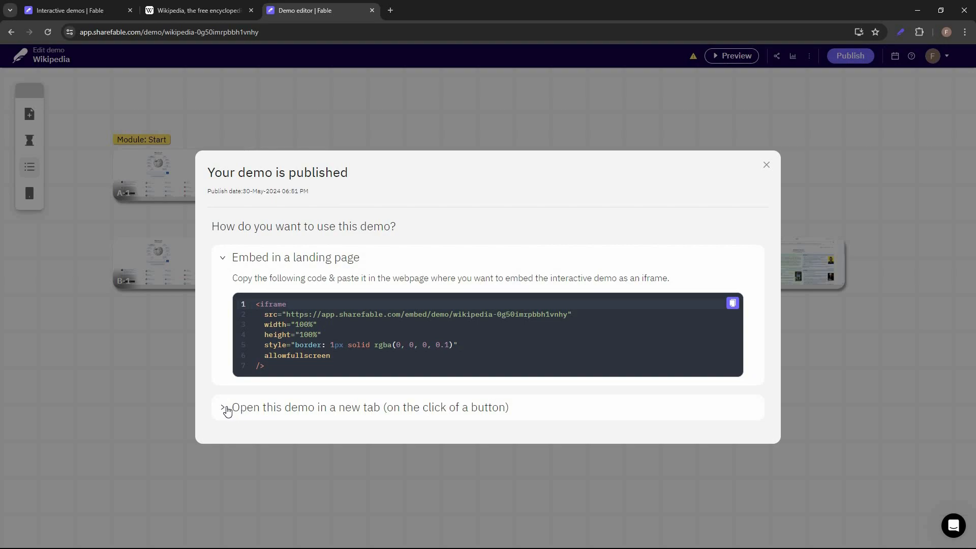
pyautogui.click(322, 398)
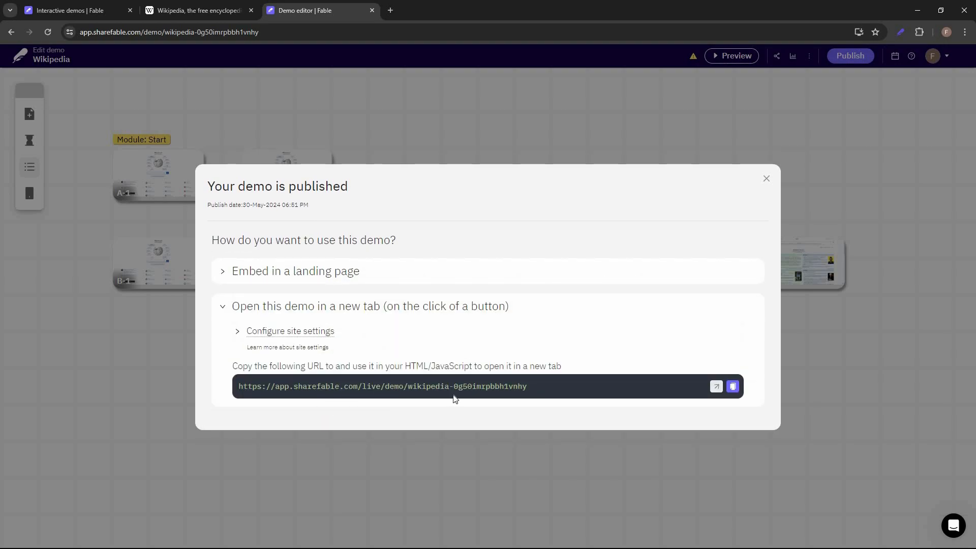
pyautogui.click(716, 387)
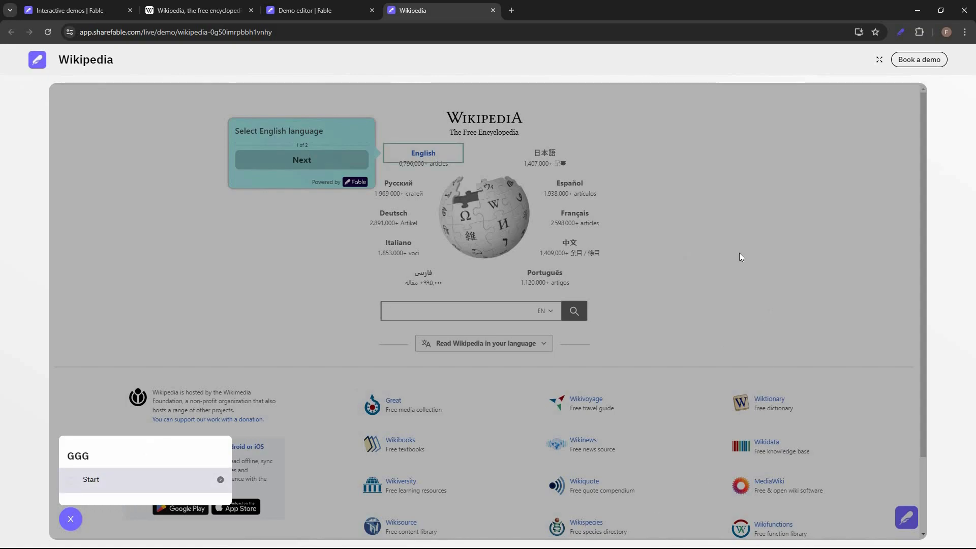
pyautogui.scroll(-2, 583, 310)
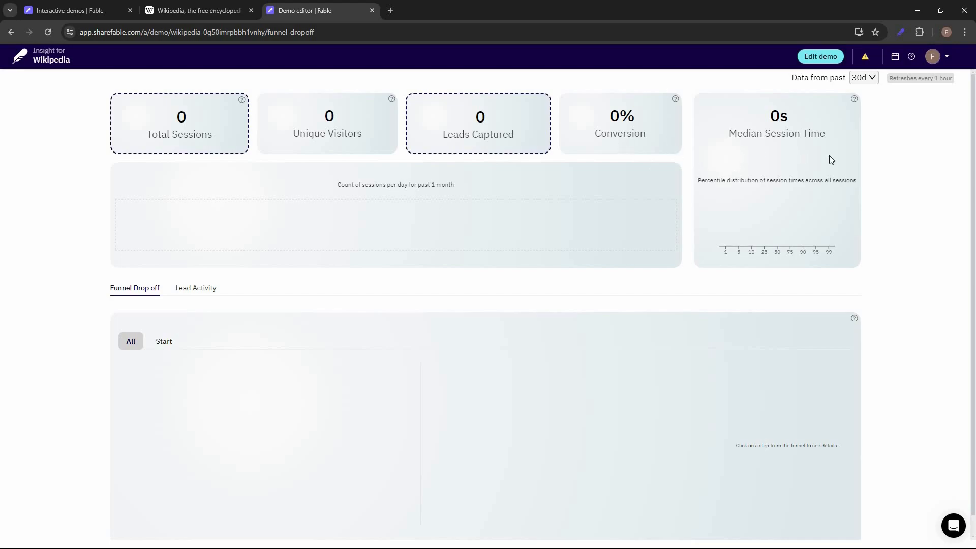
# - Examine the Wikipedia demo's analytics and the list of integrations Fable offers
pyautogui.scroll(-1, 116, 280)
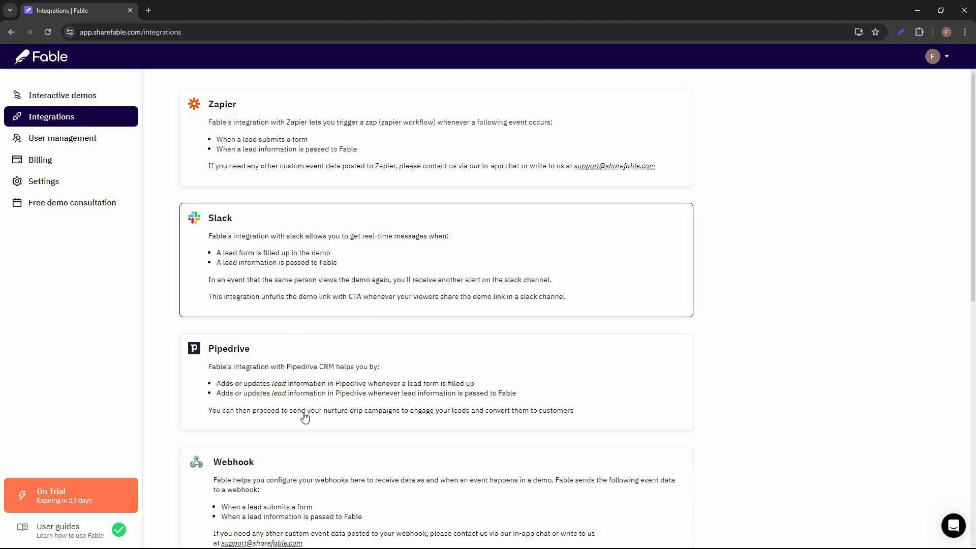
pyautogui.scroll(-2, 337, 383)
pyautogui.scroll(-8, 319, 452)
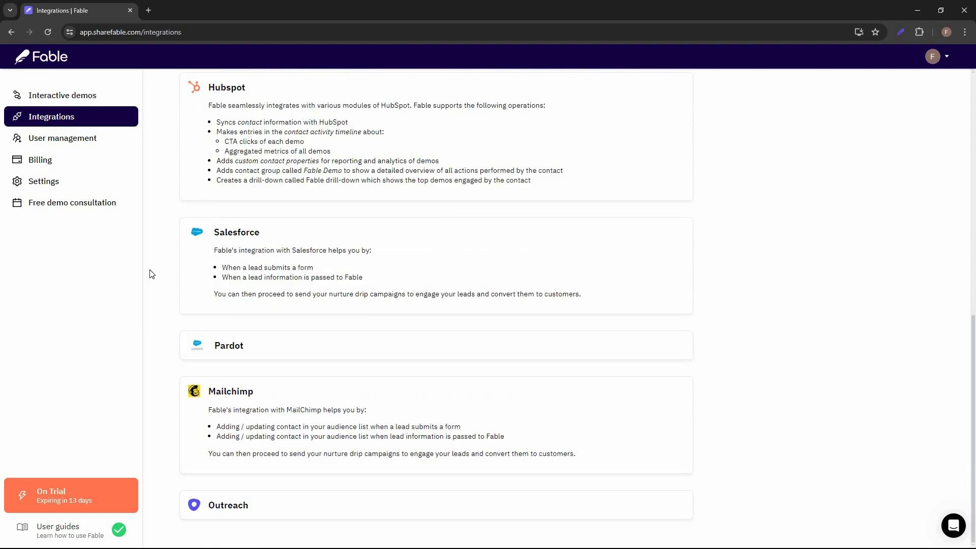
# - View the organization's user management and the form for inviting a user, without sending an invitation
pyautogui.click(98, 143)
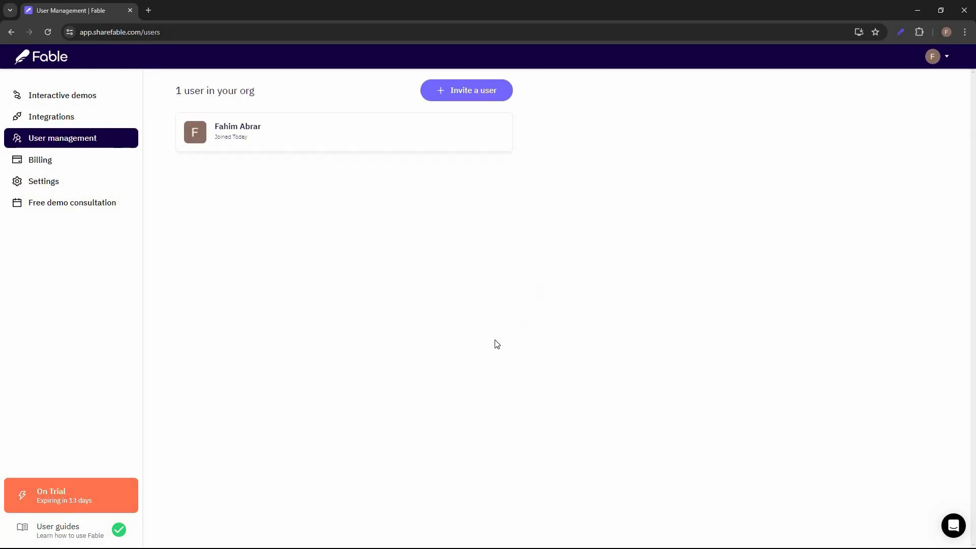
pyautogui.click(481, 97)
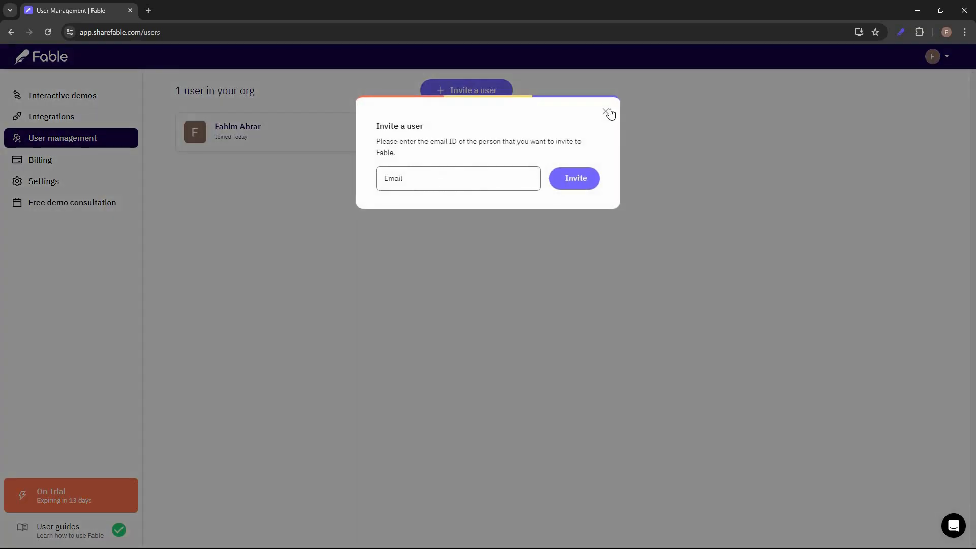
pyautogui.click(154, 203)
# - View the custom domain details form in the settings, cancel it, and look at the developer settings
pyautogui.click(67, 182)
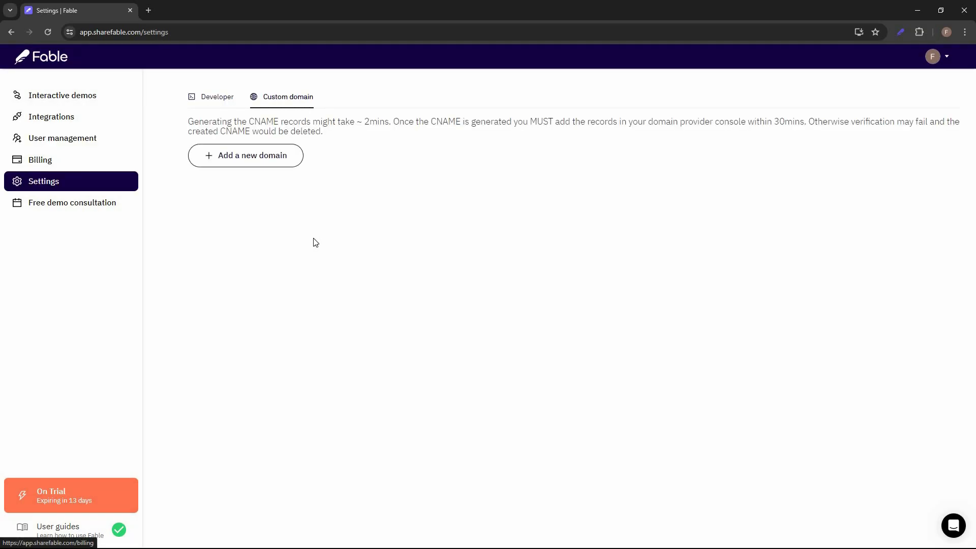
pyautogui.click(231, 163)
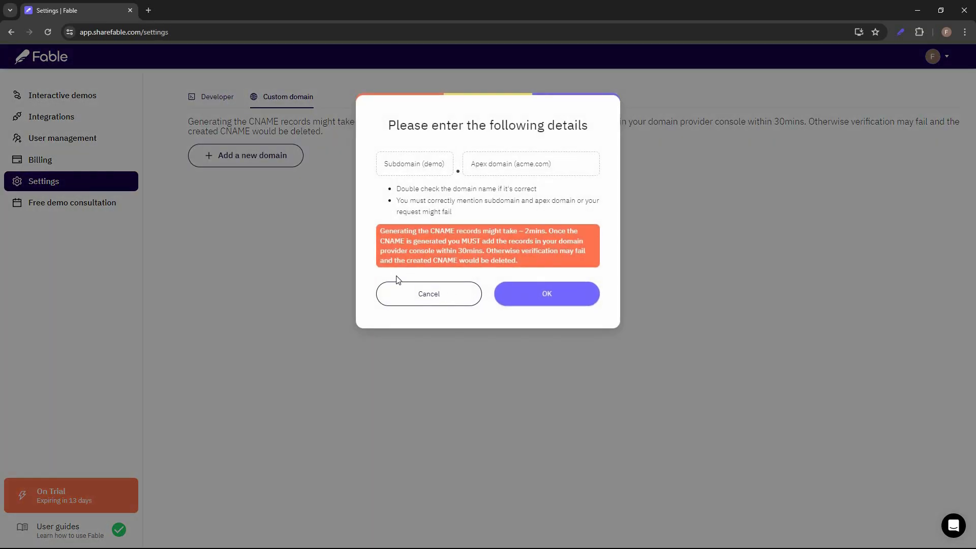
pyautogui.click(428, 294)
pyautogui.click(214, 100)
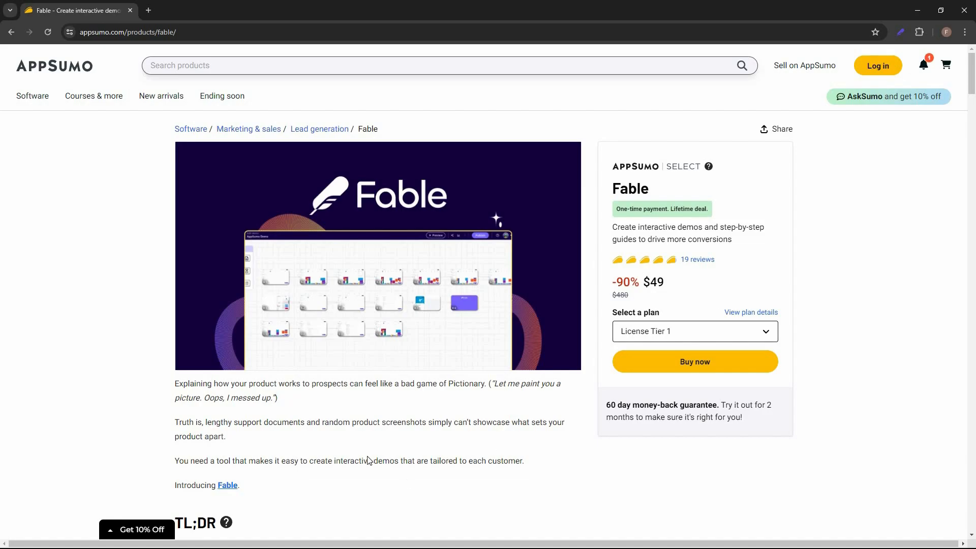
# - Review Fable's AppSumo plans and features, comparing the prices and inclusions of License Tiers 1, 2 and 3
pyautogui.scroll(-3, 369, 460)
pyautogui.click(272, 61)
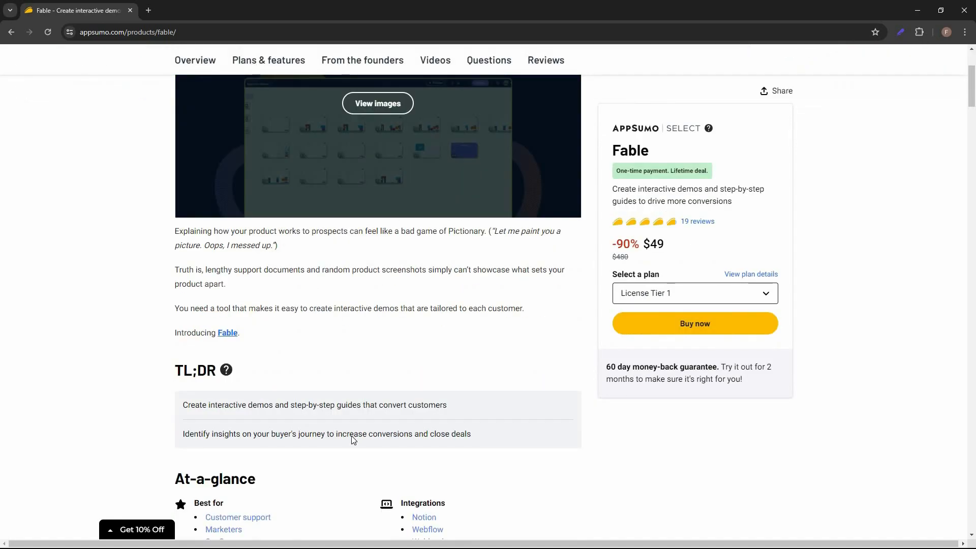
pyautogui.scroll(-2, 260, 292)
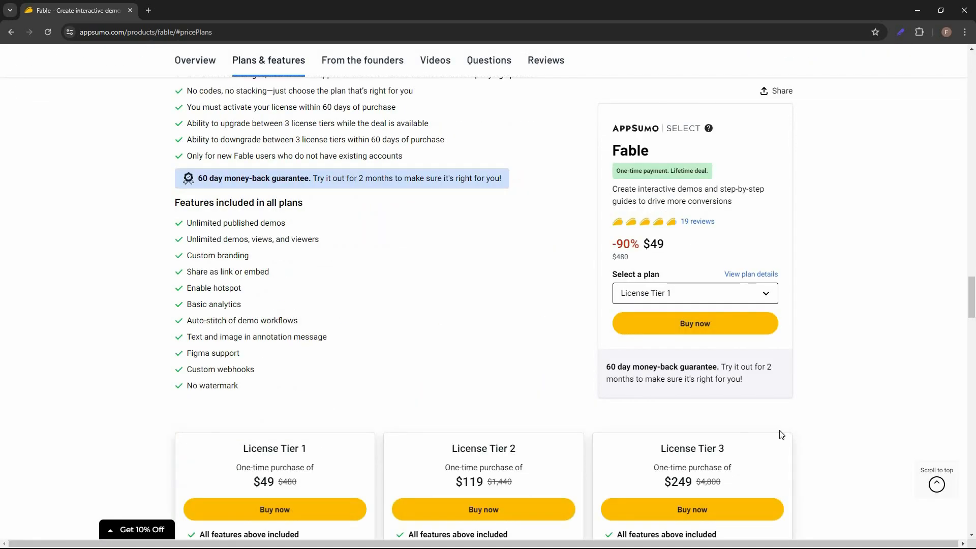
pyautogui.scroll(-4, 812, 471)
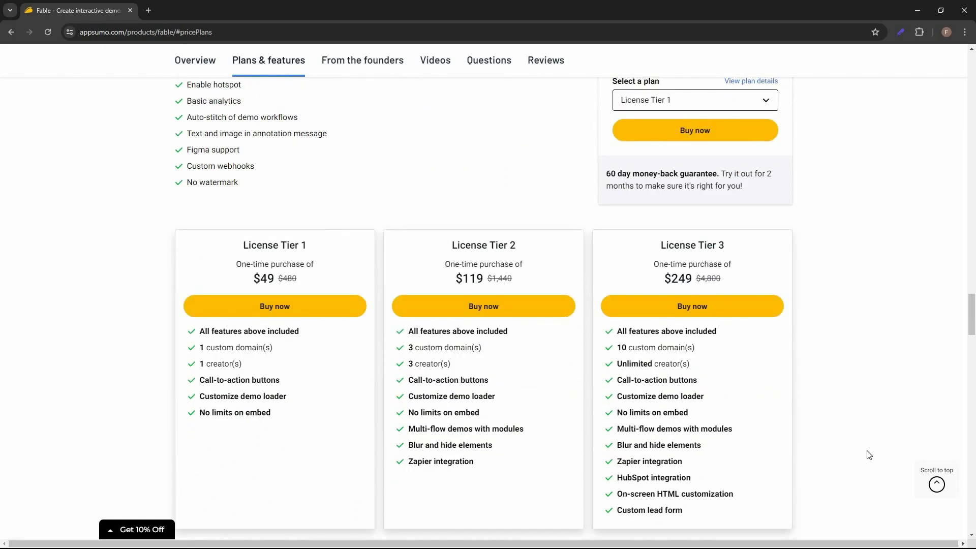
pyautogui.scroll(-1, 869, 455)
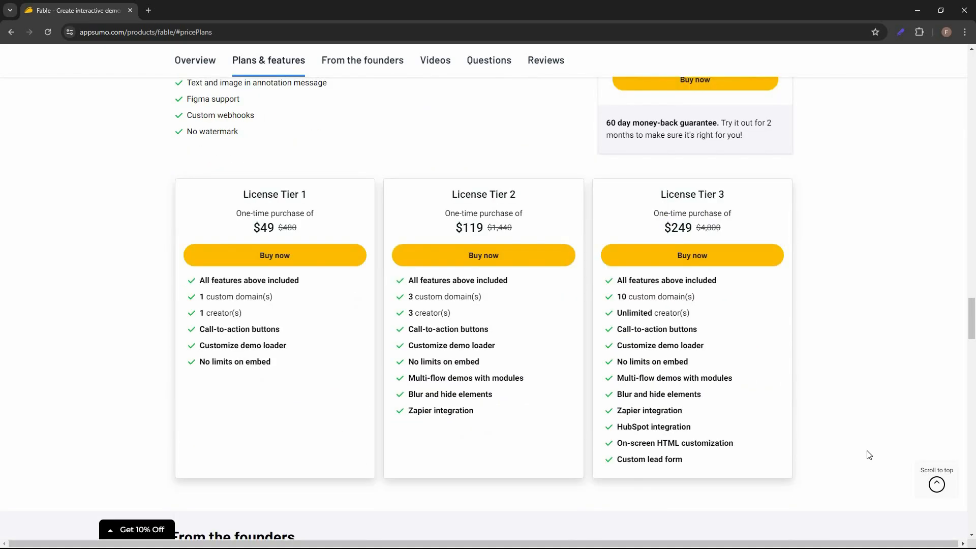